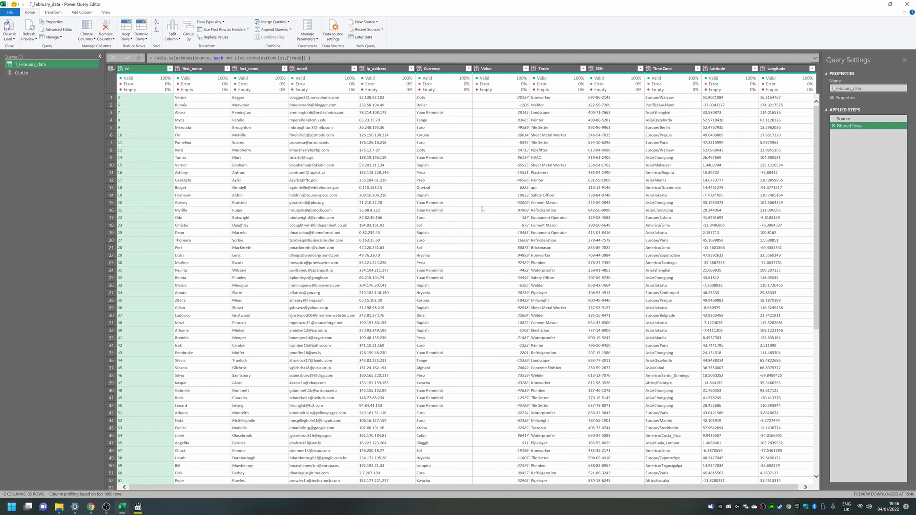
Step: Inspect the list of values in the Trade column's filter without changing it
{"action": "left_click", "coordinate": [583, 69]}
{"action": "scroll", "coordinate": [530, 180], "scroll_direction": "down", "scroll_amount": 3}
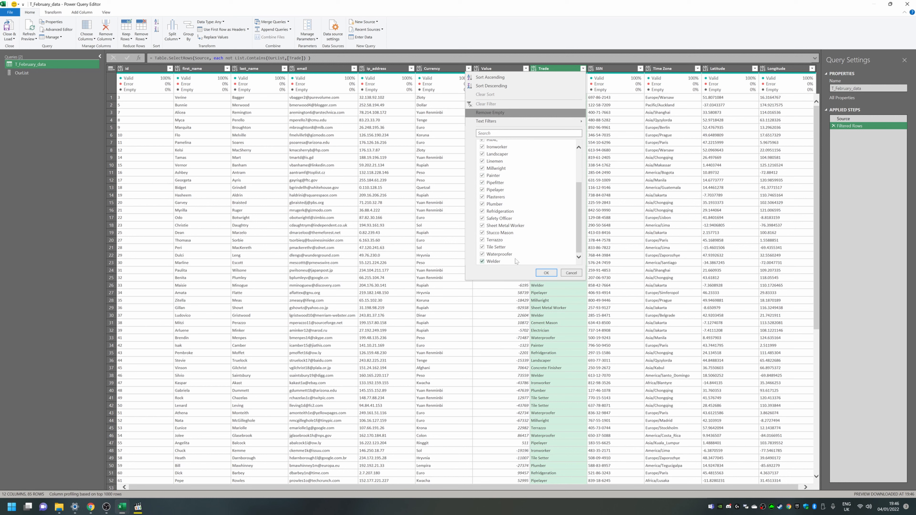
{"action": "scroll", "coordinate": [516, 175], "scroll_direction": "up", "scroll_amount": 3}
{"action": "left_click", "coordinate": [436, 226]}
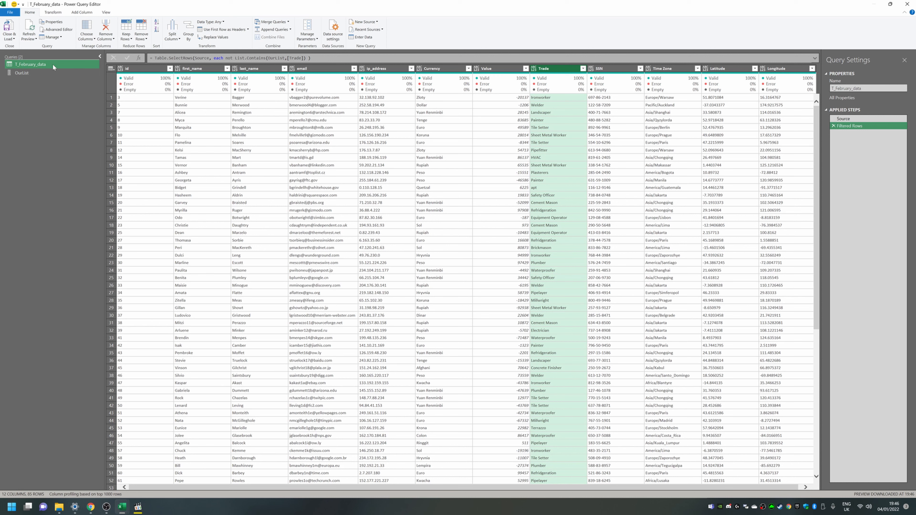
Step: Close the Power Query Editor and load the queries as a table on a new worksheet
{"action": "left_click", "coordinate": [6, 38]}
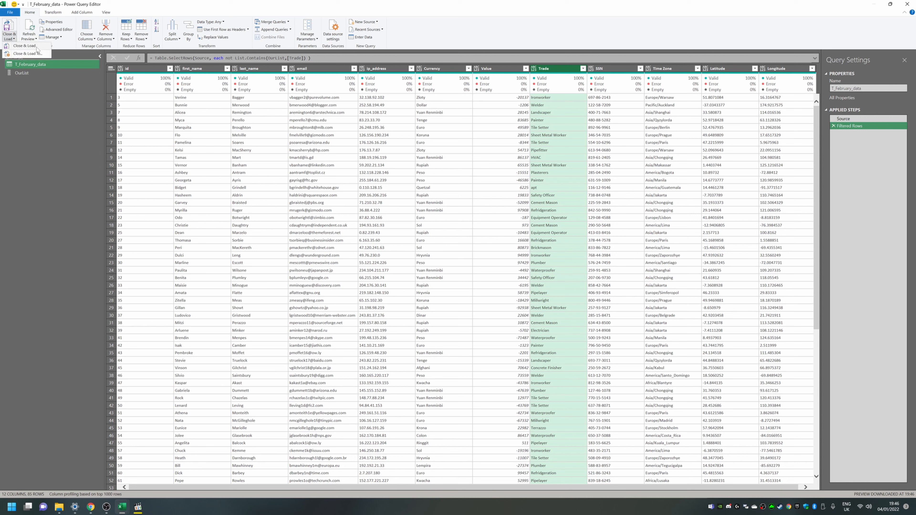
{"action": "left_click", "coordinate": [36, 53]}
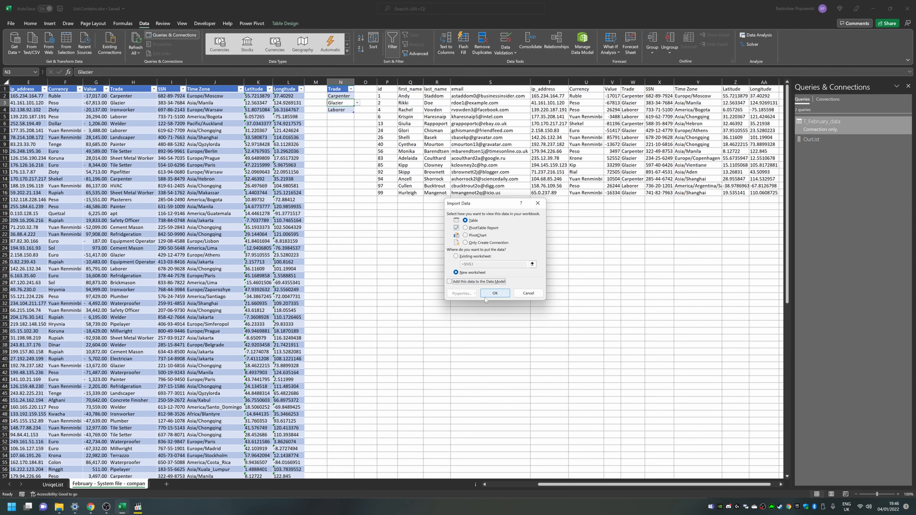
{"action": "left_click", "coordinate": [495, 293]}
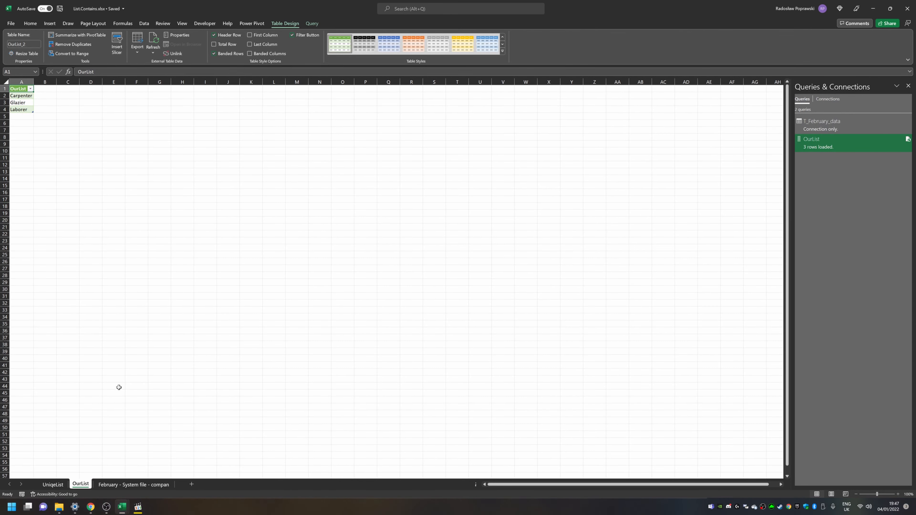
Step: Delete the OurList worksheet
{"action": "right_click", "coordinate": [78, 483]}
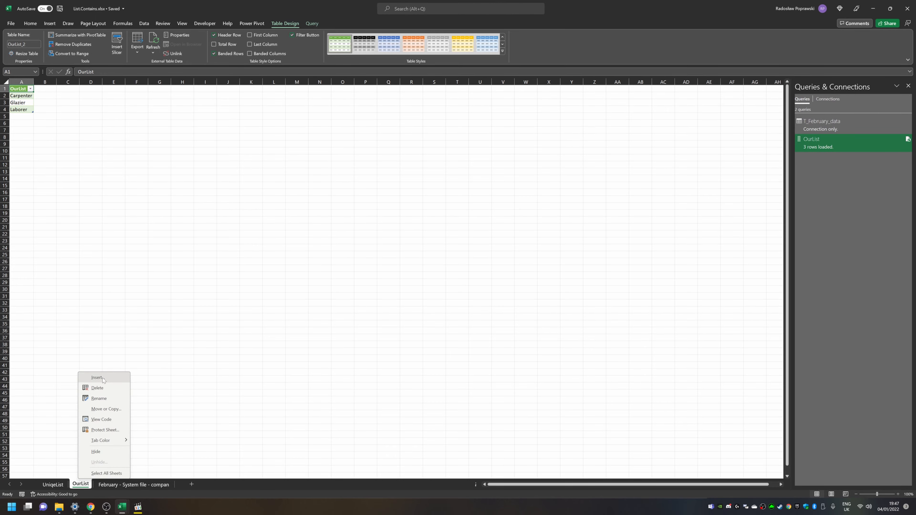
{"action": "left_click", "coordinate": [97, 387]}
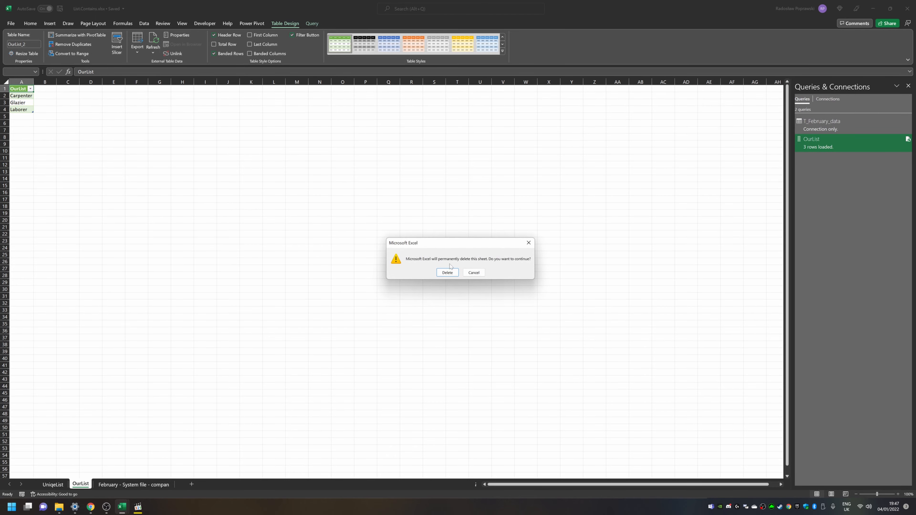
{"action": "left_click", "coordinate": [447, 273]}
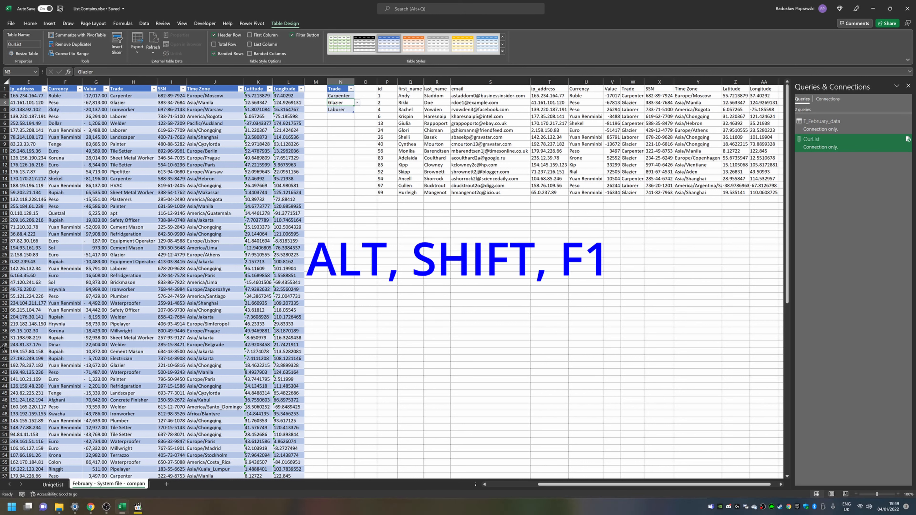
Step: Insert a new worksheet and try loading the T_February_data query to it as a table
{"action": "key", "text": "alt+shift+F1"}
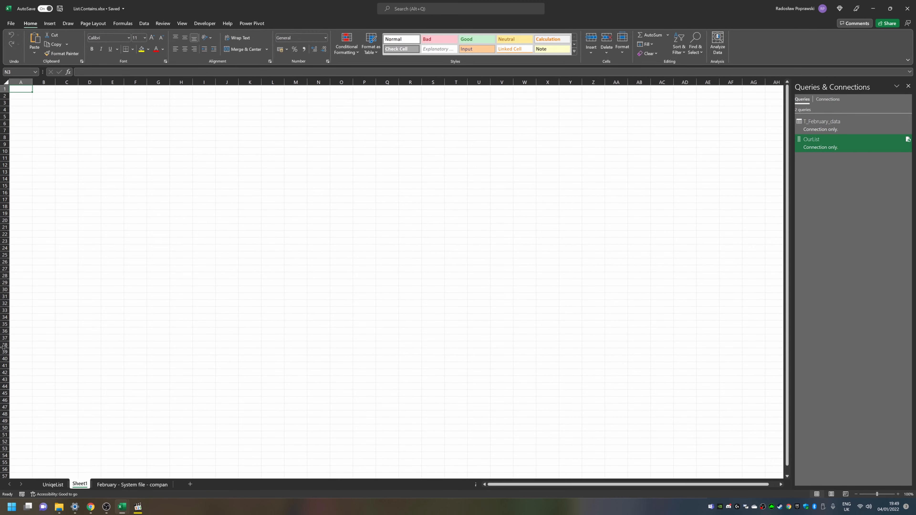
{"action": "left_click", "coordinate": [834, 122]}
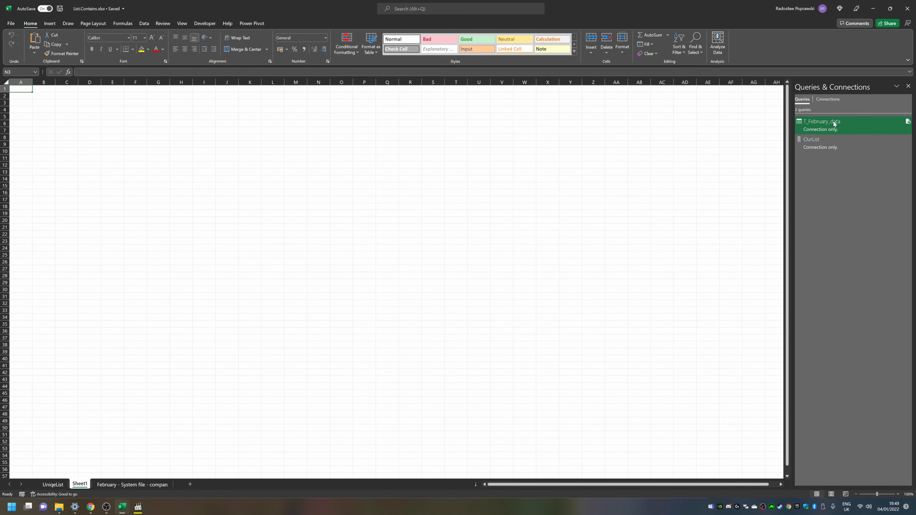
{"action": "right_click", "coordinate": [834, 123]}
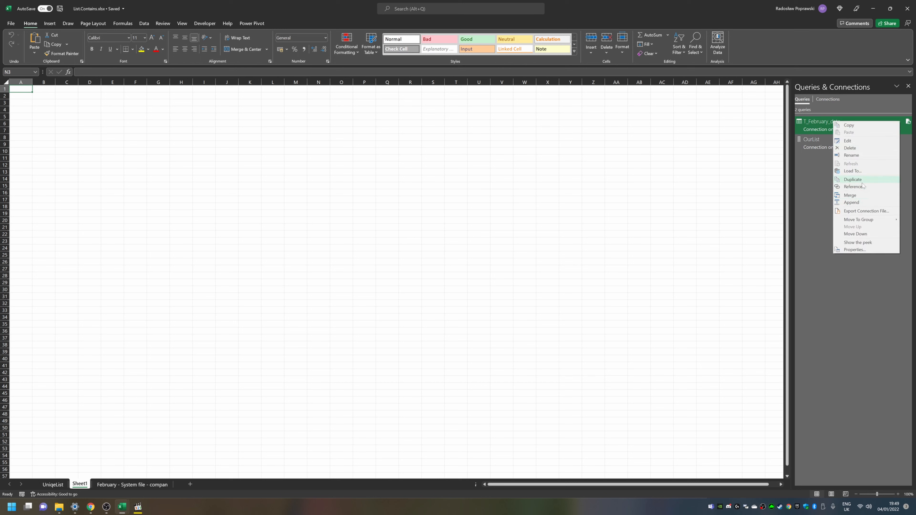
{"action": "left_click", "coordinate": [888, 172]}
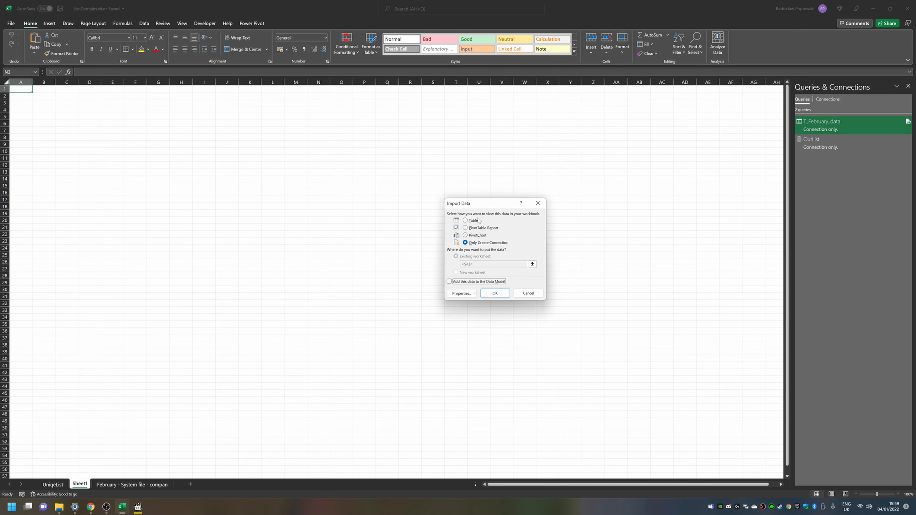
{"action": "left_click", "coordinate": [466, 221]}
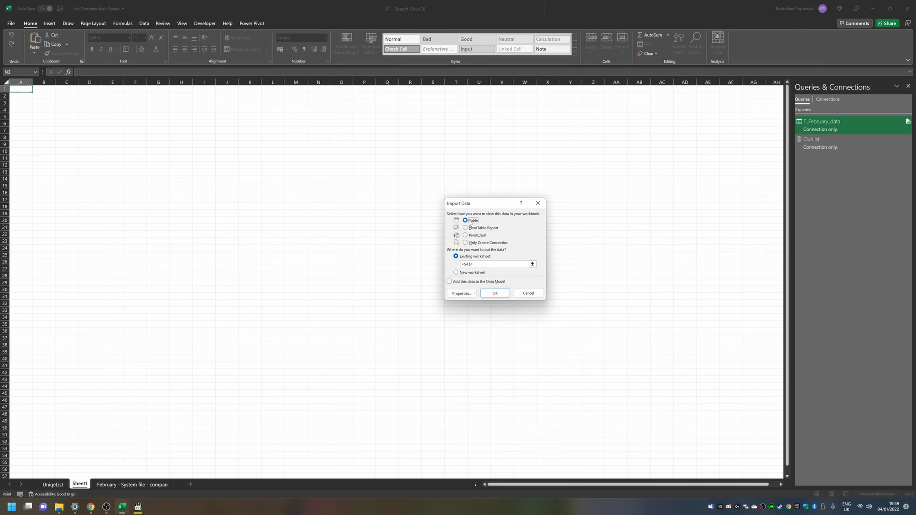
{"action": "left_click", "coordinate": [494, 292]}
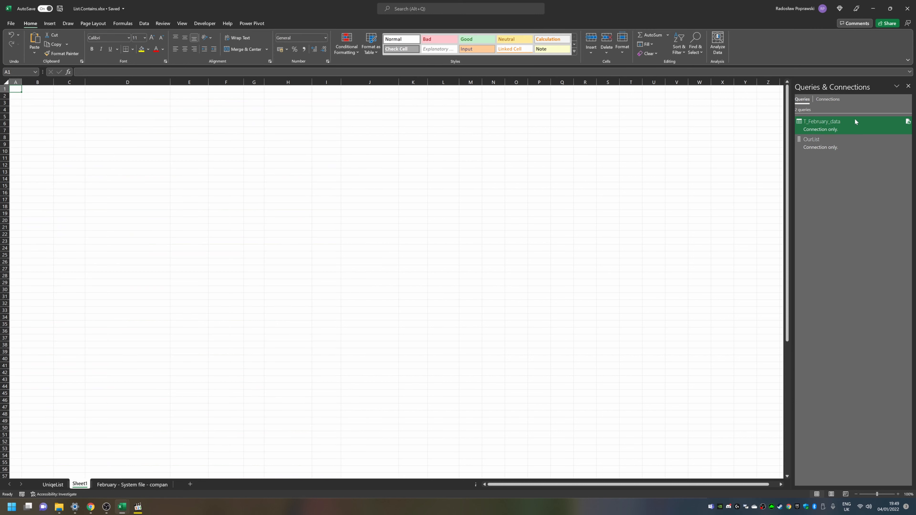
Step: Load the T_February_data query as a table into the existing worksheet at cell $A$1
{"action": "right_click", "coordinate": [850, 124]}
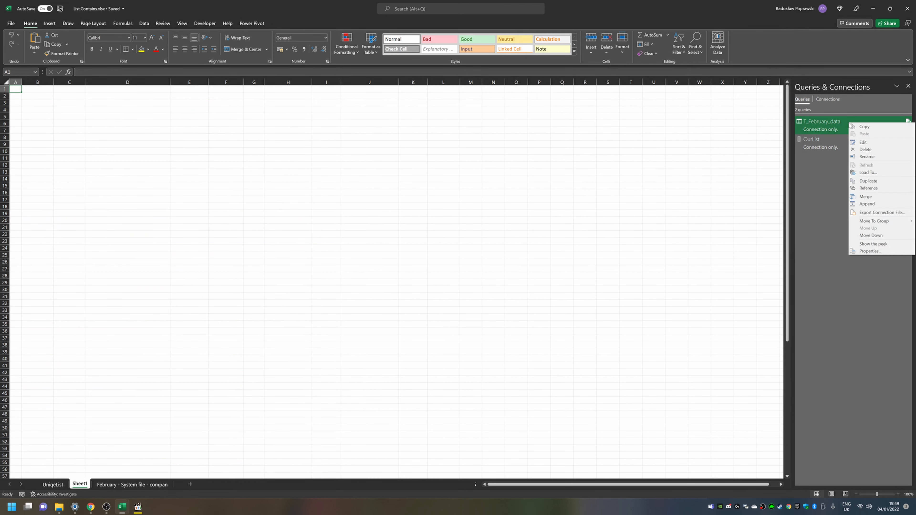
{"action": "left_click", "coordinate": [872, 172]}
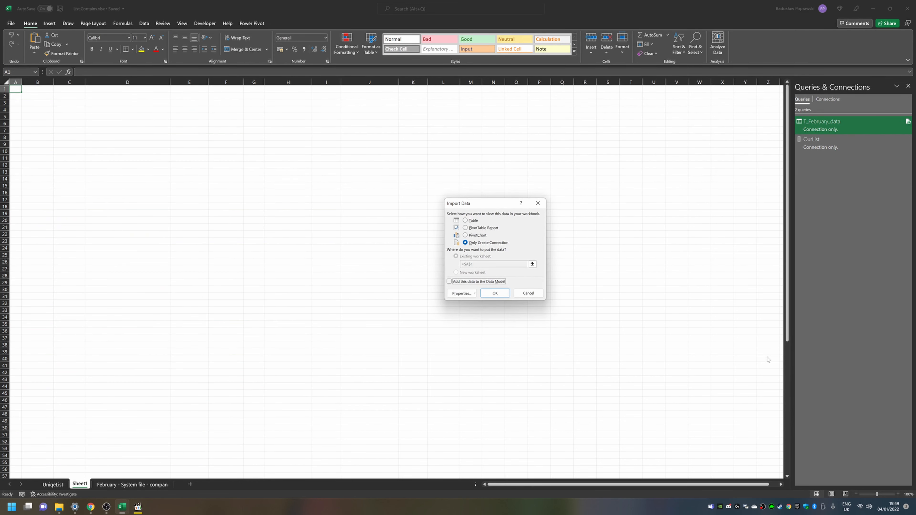
{"action": "key", "text": "alt+t"}
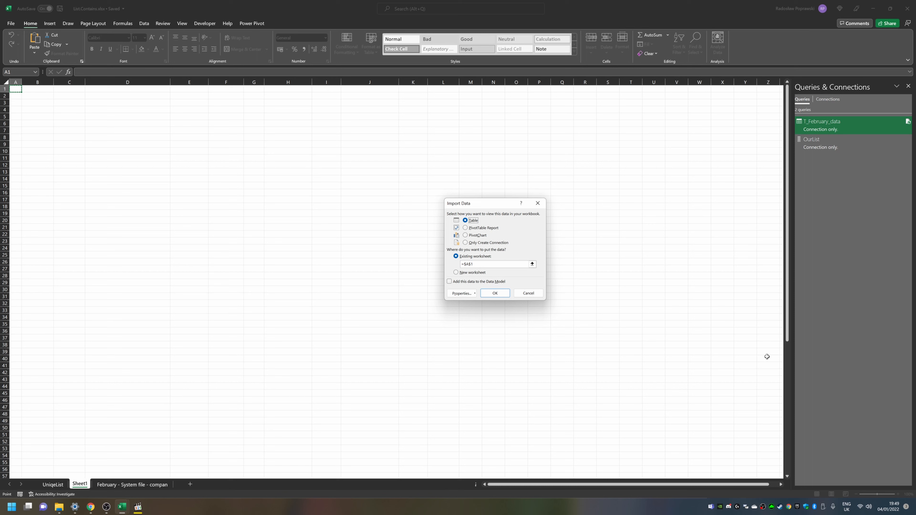
{"action": "key", "text": "alt+n"}
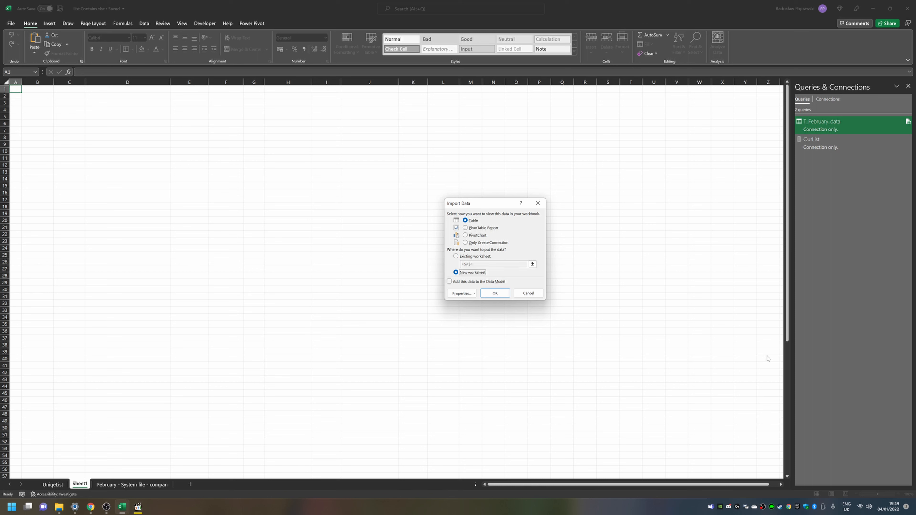
{"action": "key", "text": "alt+e"}
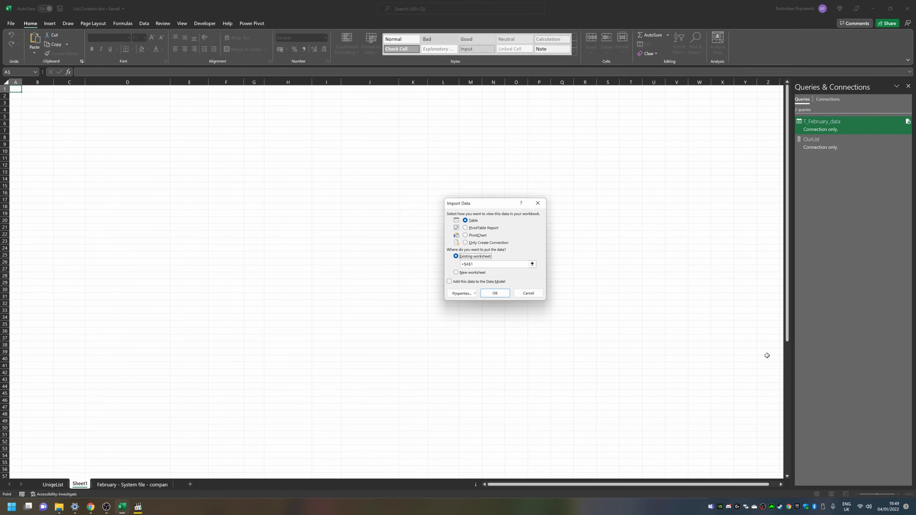
{"action": "key", "text": "Return"}
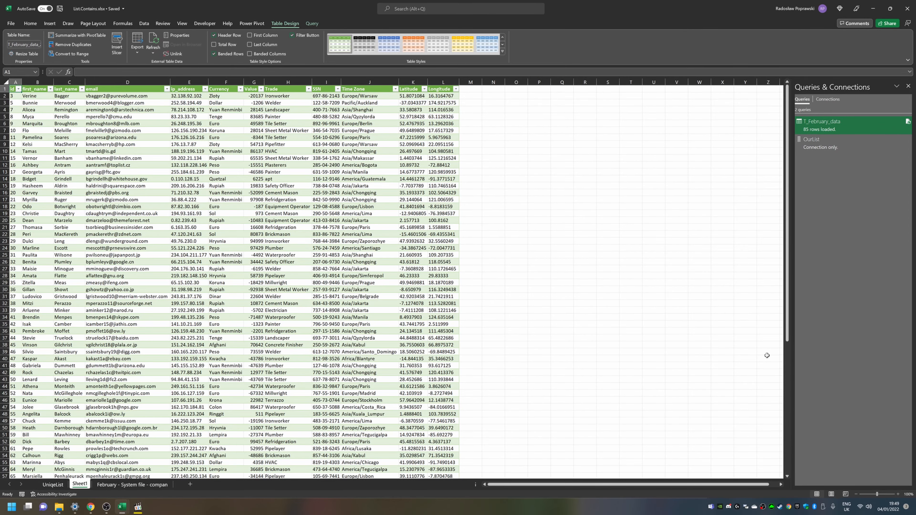
Step: On the February sheet, copy the Trade list and paste it lower in column N, at N19
{"action": "key", "text": "ctrl+Page_Down"}
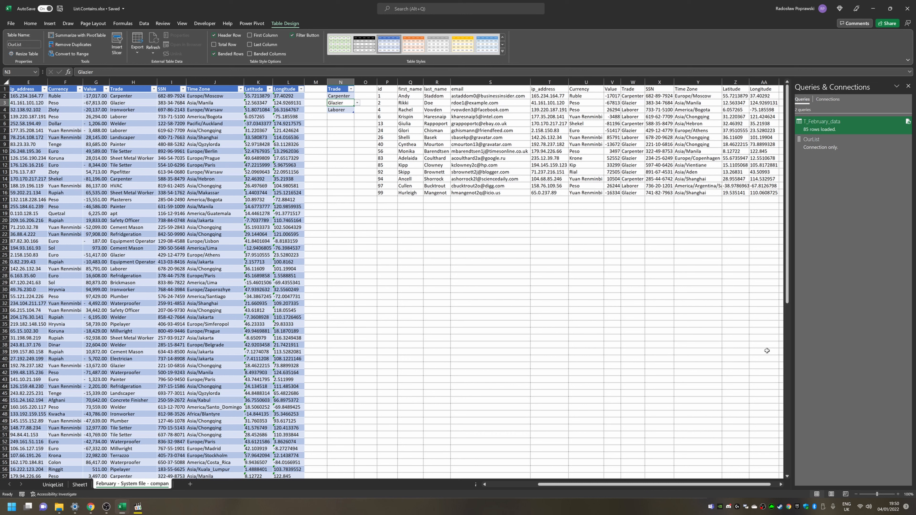
{"action": "key", "text": "Up"}
{"action": "key", "text": "Up"}
{"action": "key", "text": "ctrl+shift+Down"}
{"action": "key", "text": "ctrl+c"}
{"action": "key", "text": "Down"}
{"action": "key", "text": "Down"}
{"action": "key", "text": "Down"}
{"action": "key", "text": "Down"}
{"action": "key", "text": "Down"}
{"action": "key", "text": "Down"}
{"action": "key", "text": "Down"}
{"action": "key", "text": "Down"}
{"action": "key", "text": "Down"}
{"action": "key", "text": "Down"}
{"action": "key", "text": "Down"}
{"action": "key", "text": "Down"}
{"action": "key", "text": "Down"}
{"action": "key", "text": "Down"}
{"action": "key", "text": "Down"}
{"action": "key", "text": "Down"}
{"action": "key", "text": "Down"}
{"action": "key", "text": "Down"}
{"action": "key", "text": "ctrl+v"}
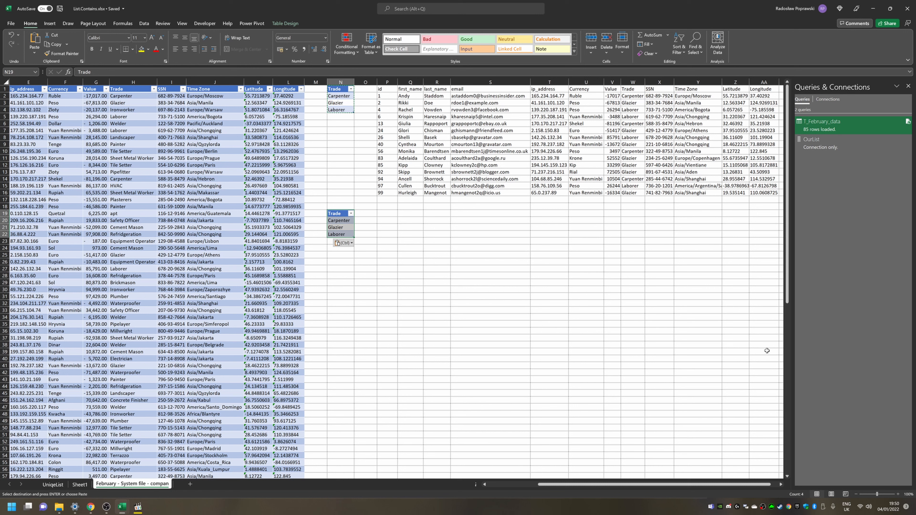
Step: Start a FILTER formula in P19 using the whole T_February_data table, T_February_data[#All], as the array
{"action": "key", "text": "Right"}
{"action": "key", "text": "Right"}
{"action": "type", "text": "=filter"}
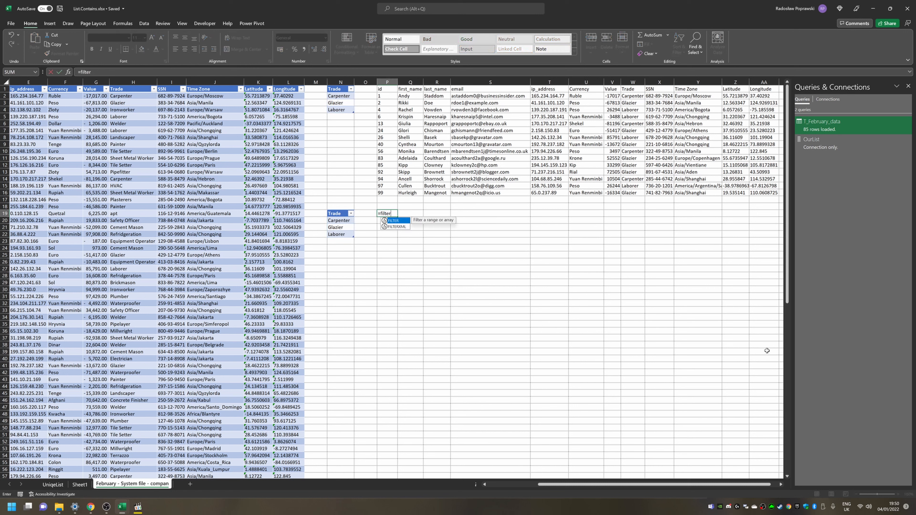
{"action": "key", "text": "Tab"}
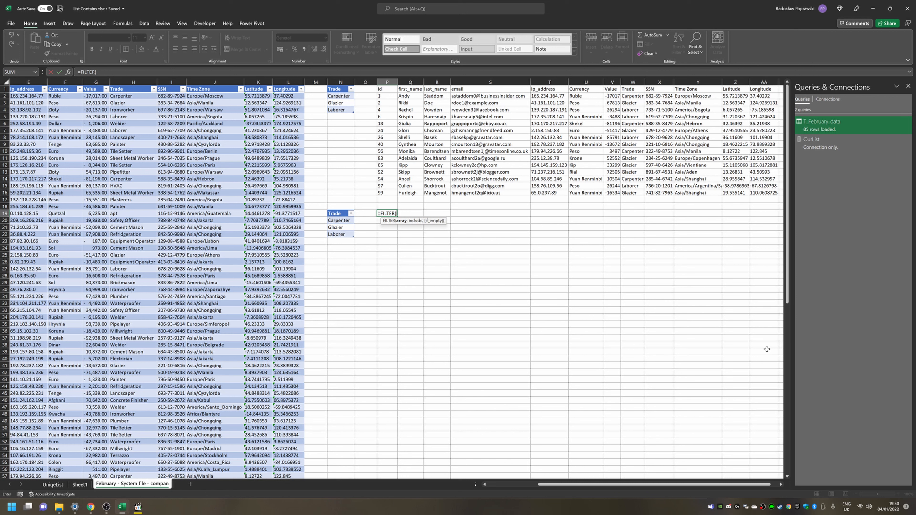
{"action": "key", "text": "Left"}
{"action": "key", "text": "Left"}
{"action": "key", "text": "Left"}
{"action": "key", "text": "Left"}
{"action": "key", "text": "ctrl+Up"}
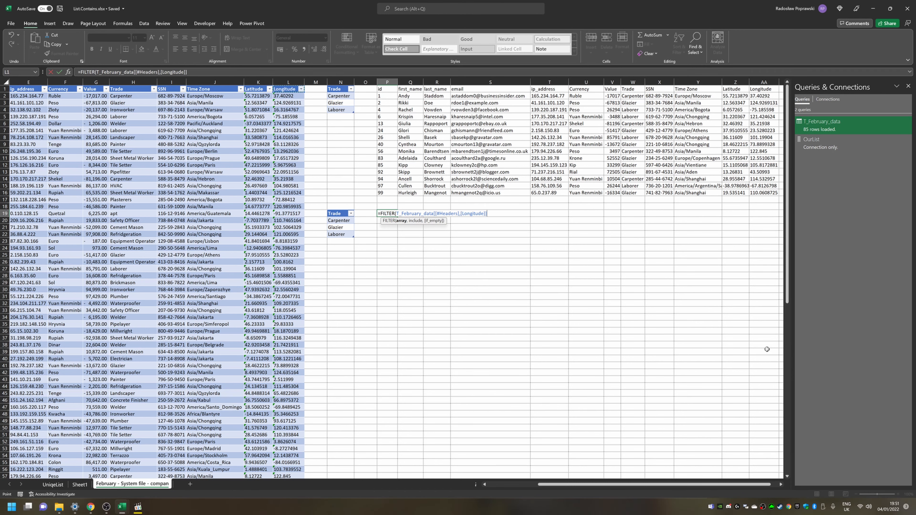
{"action": "key", "text": "ctrl+shift+Left"}
{"action": "key", "text": "ctrl+shift+Down"}
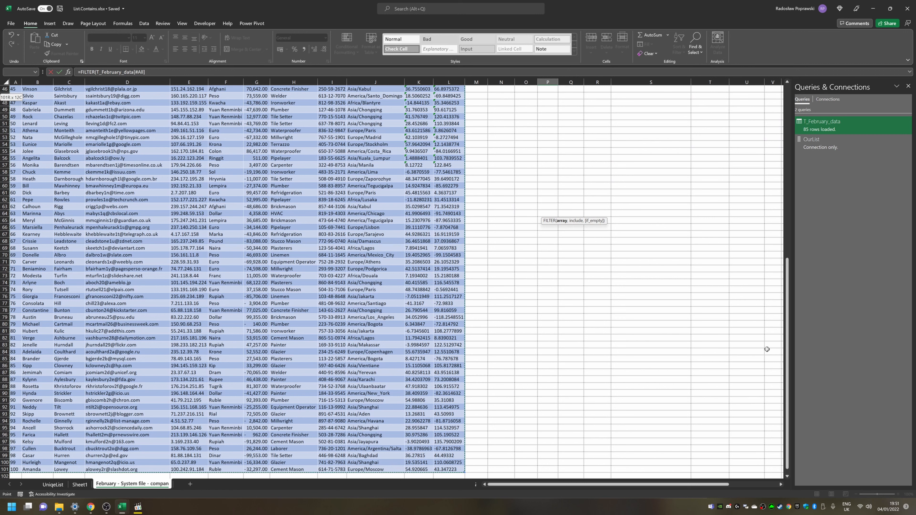
{"action": "type", "text": ";"}
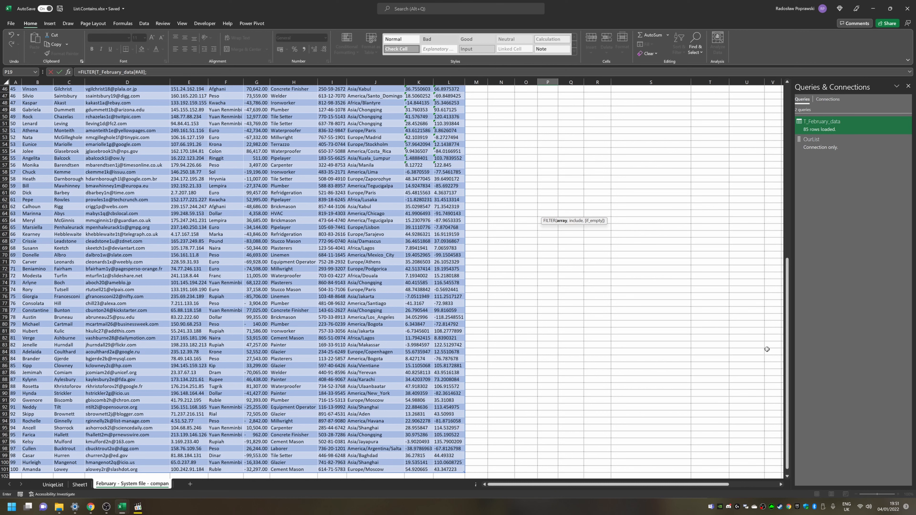
{"action": "type", "text": ","}
Step: Finish the FILTER condition as T_February_data[[#All],[Trade]]=N20 and enter the formula
{"action": "key", "text": "Left"}
{"action": "key", "text": "Left"}
{"action": "key", "text": "Left"}
{"action": "key", "text": "Left"}
{"action": "key", "text": "Left"}
{"action": "key", "text": "Left"}
{"action": "key", "text": "Left"}
{"action": "key", "text": "Left"}
{"action": "key", "text": "Left"}
{"action": "key", "text": "Left"}
{"action": "key", "text": "Left"}
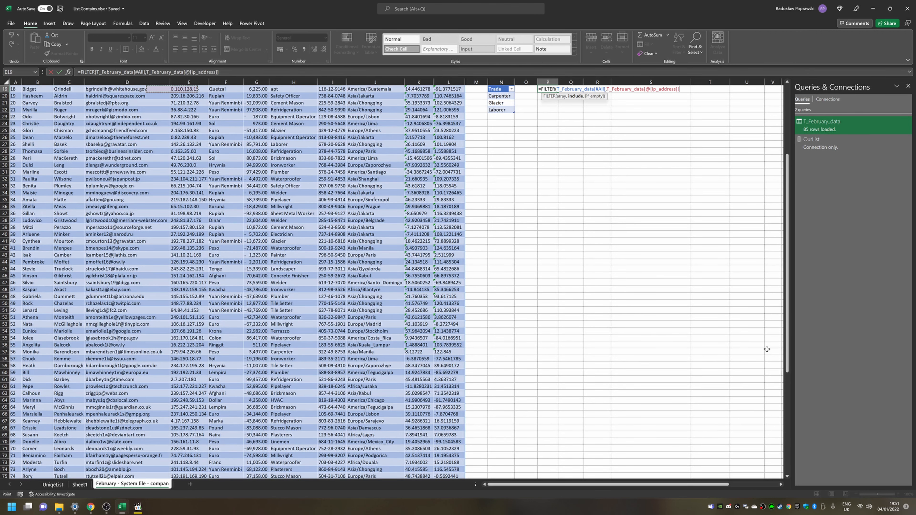
{"action": "key", "text": "Right"}
{"action": "key", "text": "Up"}
{"action": "key", "text": "Up"}
{"action": "key", "text": "Up"}
{"action": "key", "text": "Up"}
{"action": "key", "text": "Up"}
{"action": "key", "text": "Up"}
{"action": "key", "text": "Up"}
{"action": "key", "text": "Up"}
{"action": "key", "text": "Up"}
{"action": "key", "text": "Up"}
{"action": "key", "text": "Up"}
{"action": "key", "text": "Up"}
{"action": "key", "text": "Up"}
{"action": "key", "text": "Up"}
{"action": "key", "text": "Up"}
{"action": "key", "text": "Up"}
{"action": "key", "text": "Up"}
{"action": "key", "text": "Up"}
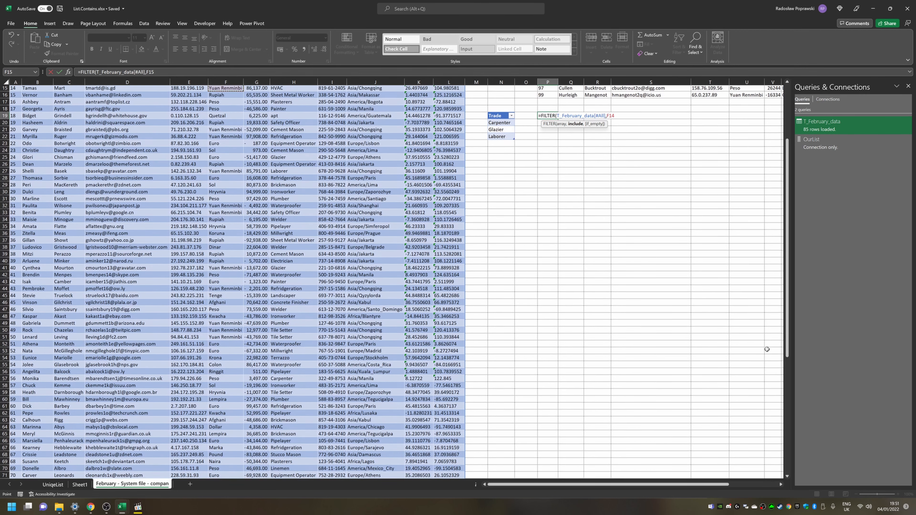
{"action": "key", "text": "Right"}
{"action": "key", "text": "Right"}
{"action": "key", "text": "ctrl+shift+Down"}
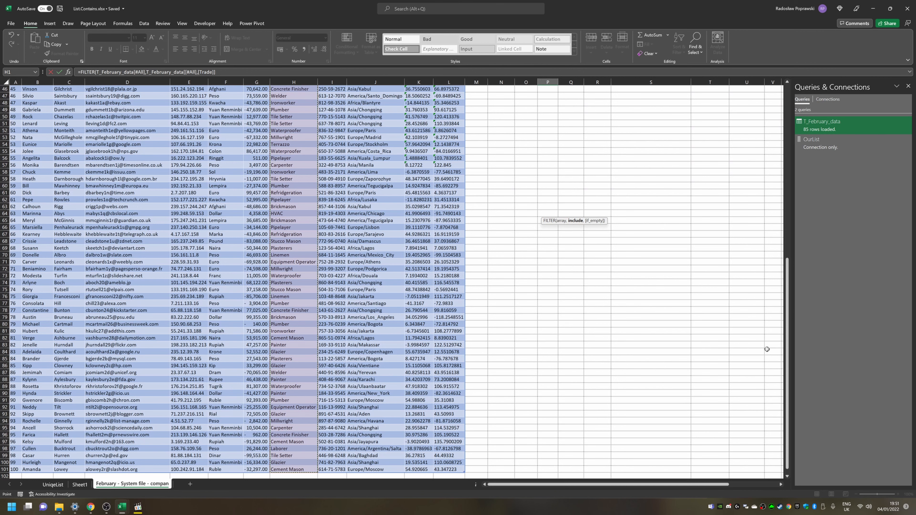
{"action": "type", "text": "="}
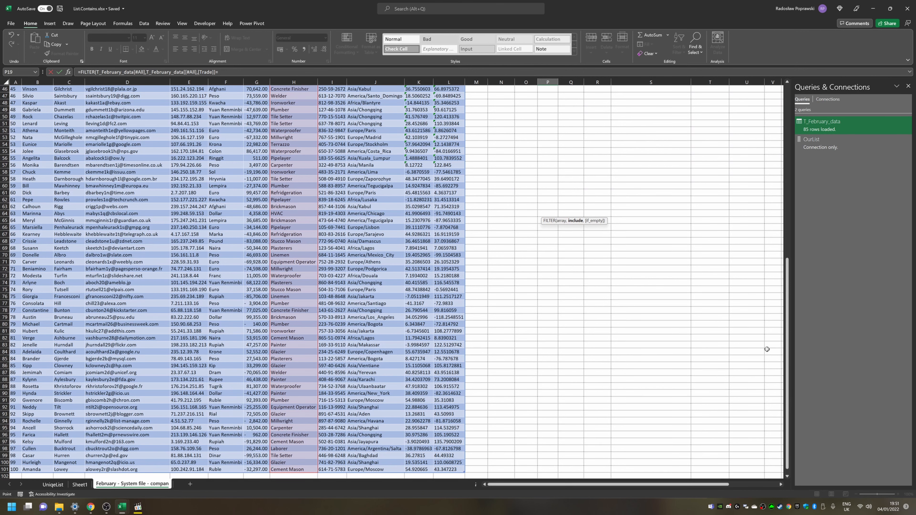
{"action": "key", "text": "Left"}
{"action": "key", "text": "Left"}
{"action": "key", "text": "Left"}
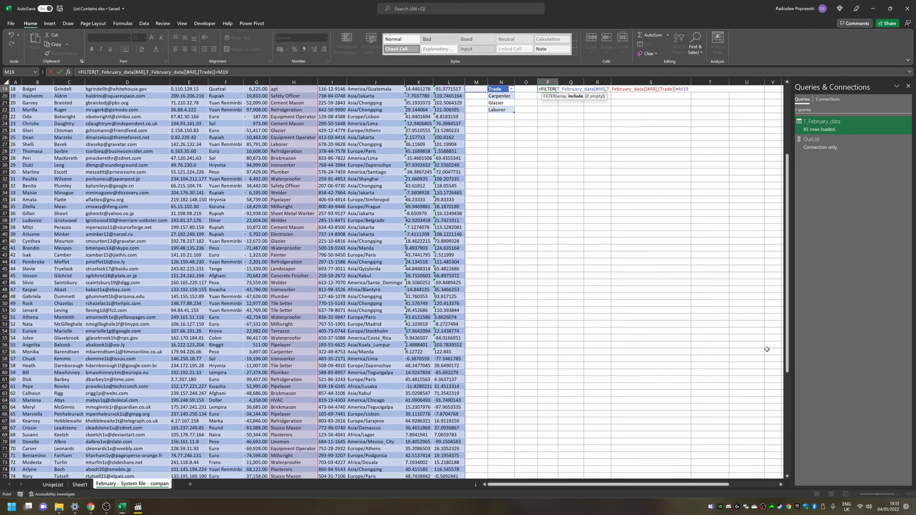
{"action": "key", "text": "Down"}
{"action": "key", "text": "Right"}
{"action": "key", "text": "Return"}
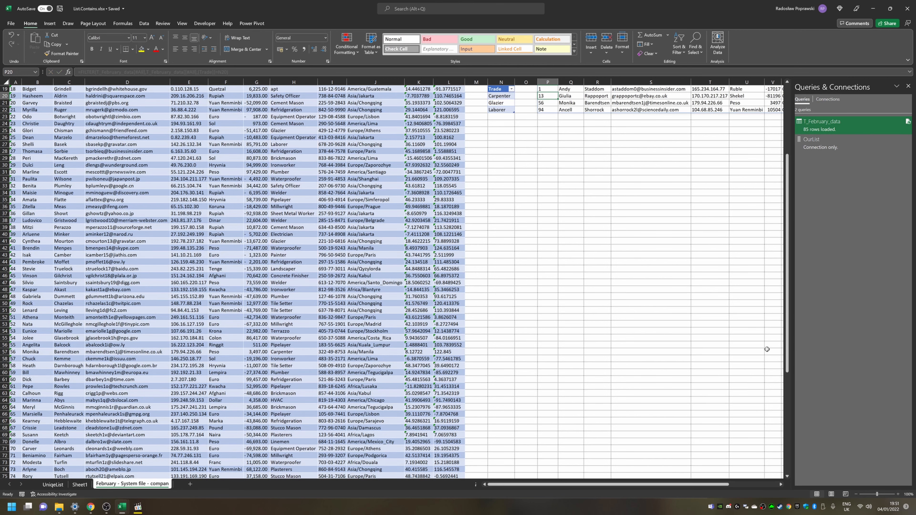
Step: Select the formula cell to review the FILTER formula
{"action": "key", "text": "Right"}
{"action": "scroll", "coordinate": [767, 349], "scroll_direction": "up", "scroll_amount": 1}
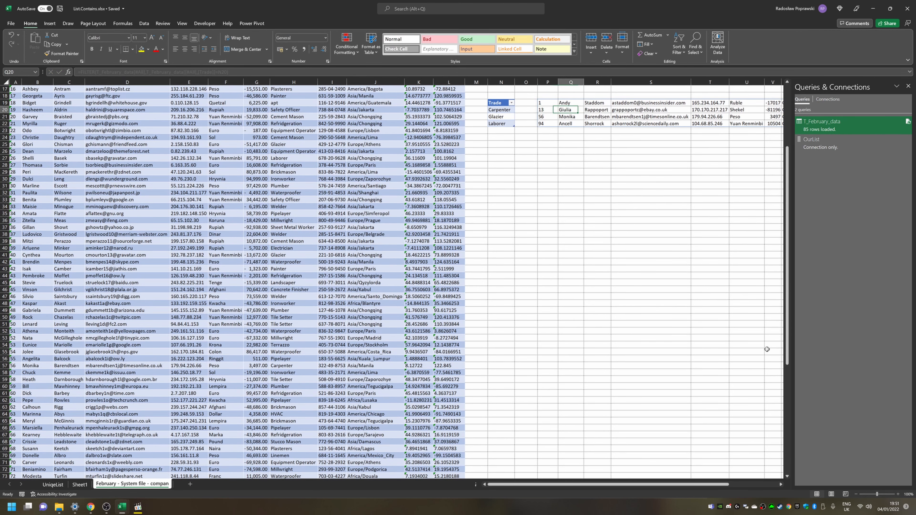
{"action": "key", "text": "Up"}
{"action": "key", "text": "Left"}
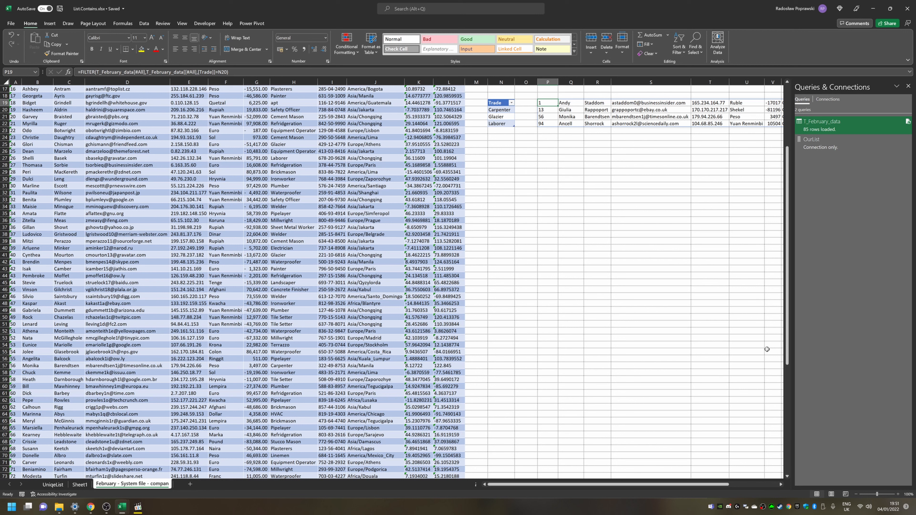
Step: Extend the FILTER condition in P19 with +(T_February_data[[#All],[Trade]]=OurList7[[#Headers],[Trade]]) as a second OR test and enter it
{"action": "key", "text": "F2"}
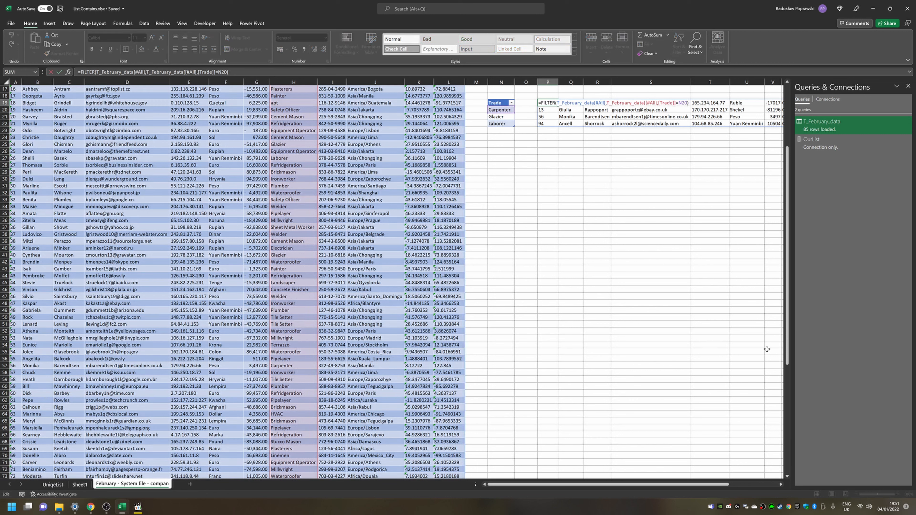
{"action": "key", "text": "Left"}
{"action": "key", "text": "Left"}
{"action": "key", "text": "Left"}
{"action": "key", "text": "Left"}
{"action": "key", "text": "Left"}
{"action": "key", "text": "Left"}
{"action": "key", "text": "Left"}
{"action": "key", "text": "Left"}
{"action": "key", "text": "Left"}
{"action": "key", "text": "Left"}
{"action": "key", "text": "Left"}
{"action": "key", "text": "Left"}
{"action": "key", "text": "Left"}
{"action": "key", "text": "Left"}
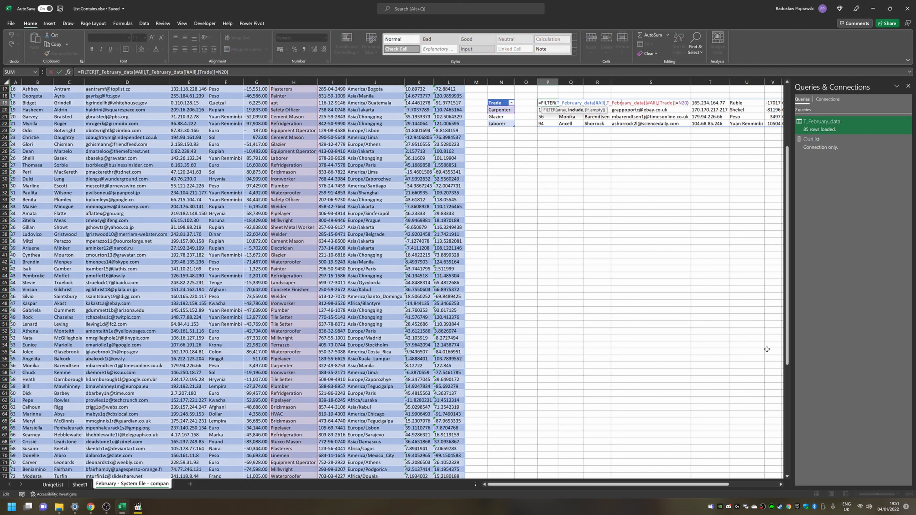
{"action": "key", "text": "Left"}
{"action": "key", "text": "Left"}
{"action": "key", "text": "Left"}
{"action": "key", "text": "Left"}
{"action": "key", "text": "Left"}
{"action": "key", "text": "Left"}
{"action": "type", "text": "("}
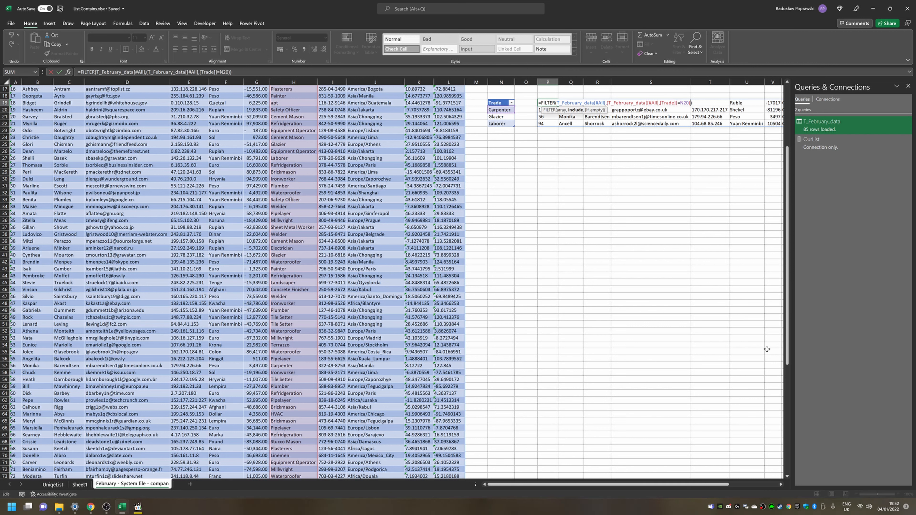
{"action": "type", "text": "+"}
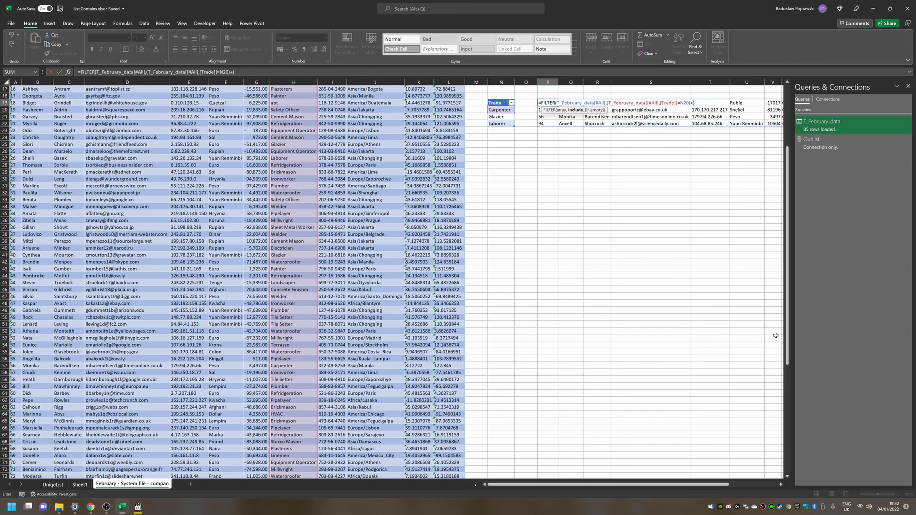
{"action": "key", "text": "Left"}
{"action": "key", "text": "Left"}
{"action": "key", "text": "Left"}
{"action": "key", "text": "Left"}
{"action": "key", "text": "Left"}
{"action": "key", "text": "Left"}
{"action": "key", "text": "Left"}
{"action": "key", "text": "Left"}
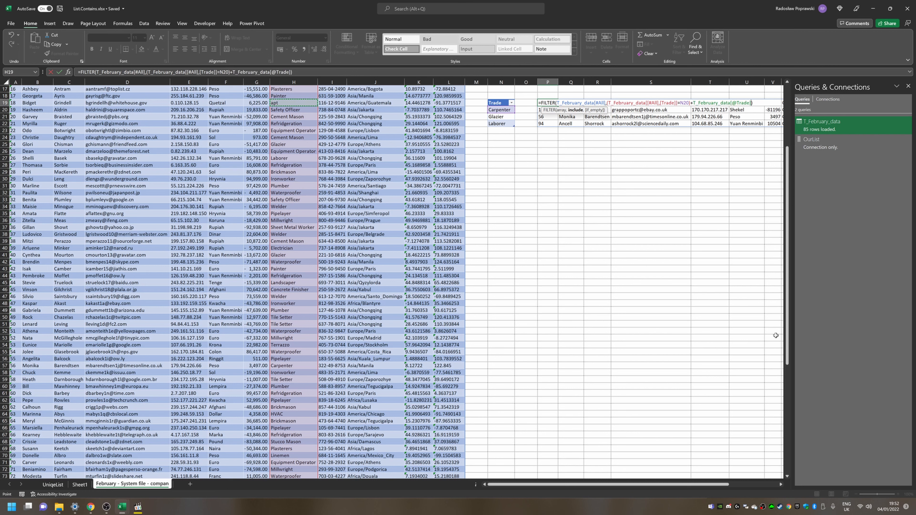
{"action": "key", "text": "ctrl+space"}
{"action": "key", "text": "ctrl+space"}
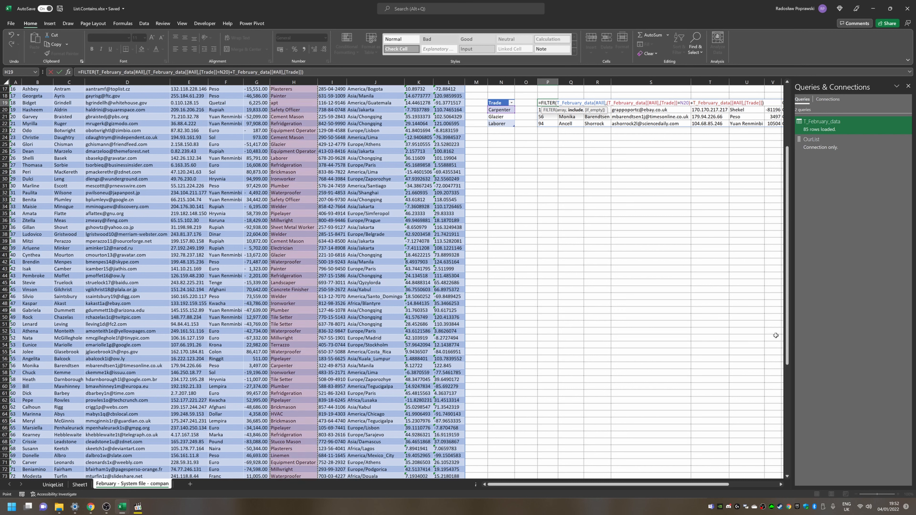
{"action": "type", "text": "="}
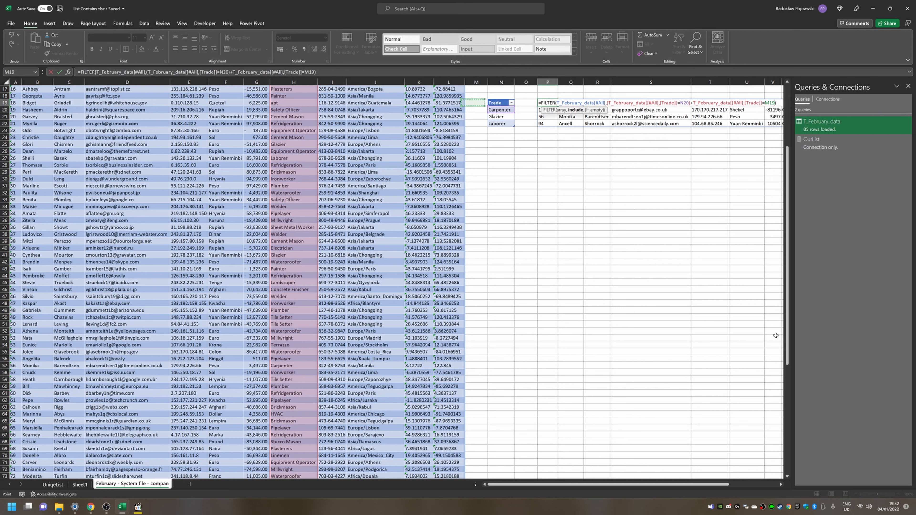
{"action": "key", "text": "Left"}
{"action": "key", "text": "Left"}
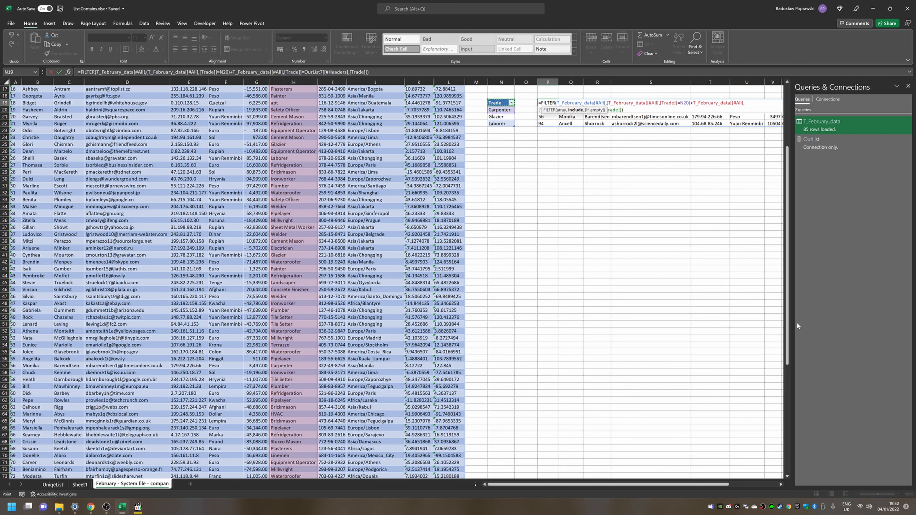
{"action": "key", "text": "Return"}
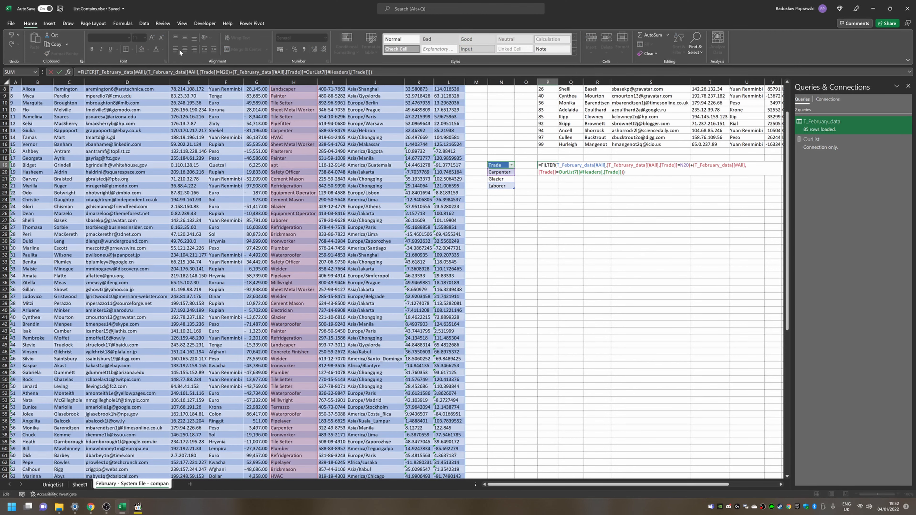
Step: Browse the spilled FILTER results around P19 and review the formula without changing it
{"action": "key", "text": "Return"}
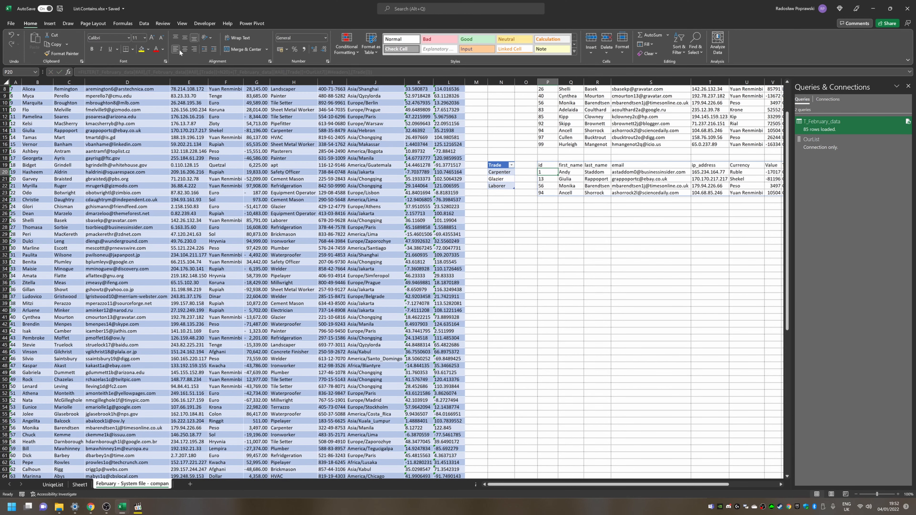
{"action": "key", "text": "Up"}
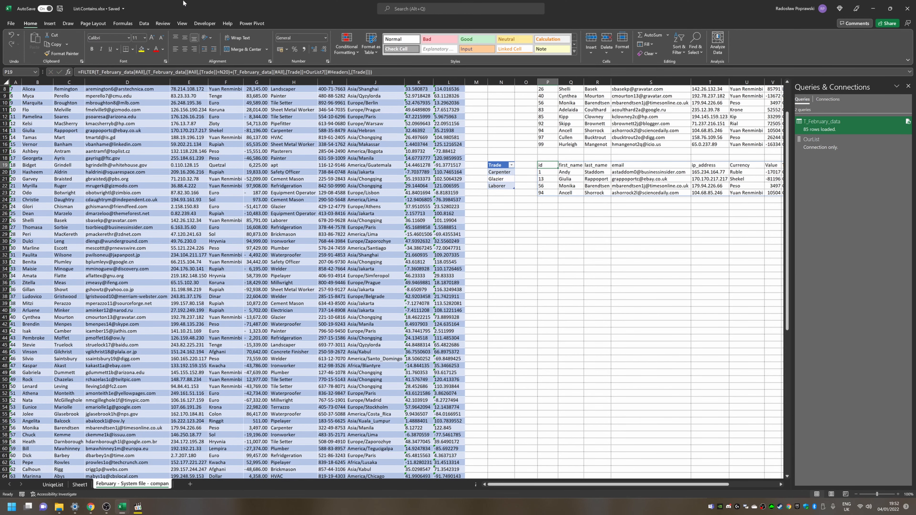
{"action": "key", "text": "ctrl+Right"}
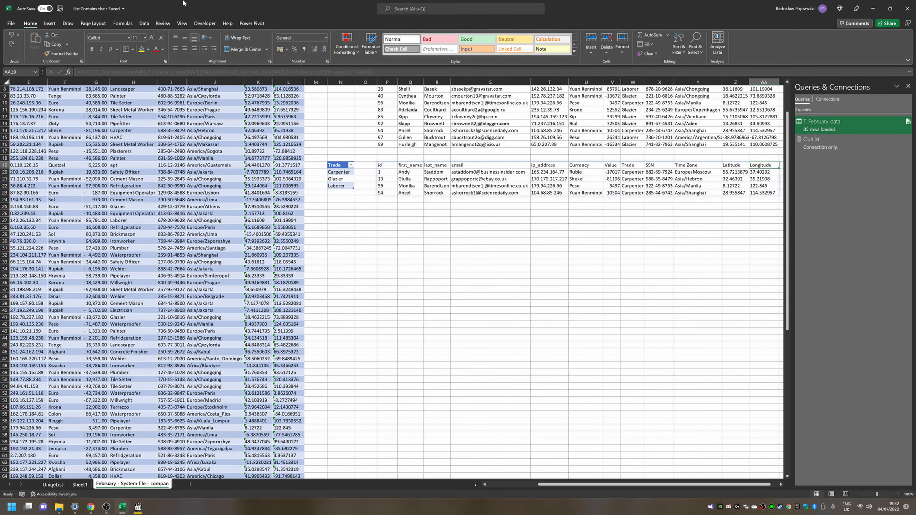
{"action": "key", "text": "ctrl+Left"}
{"action": "key", "text": "Down"}
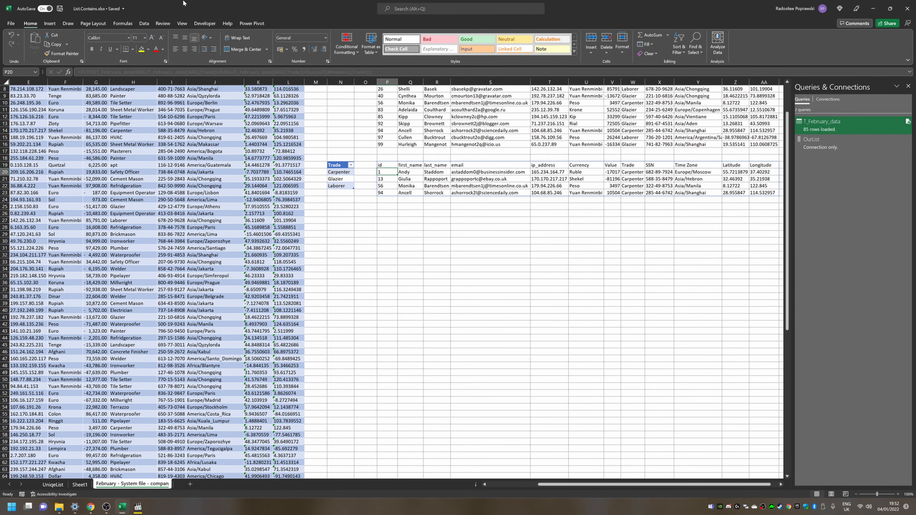
{"action": "key", "text": "Down"}
{"action": "key", "text": "Down"}
{"action": "key", "text": "Up"}
{"action": "key", "text": "Up"}
{"action": "key", "text": "Up"}
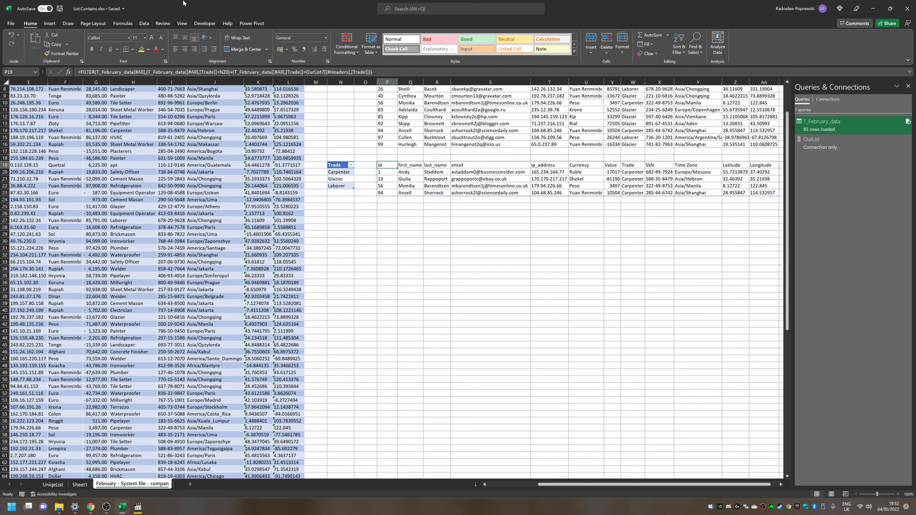
{"action": "key", "text": "Down"}
{"action": "key", "text": "Down"}
{"action": "key", "text": "Left"}
{"action": "key", "text": "Left"}
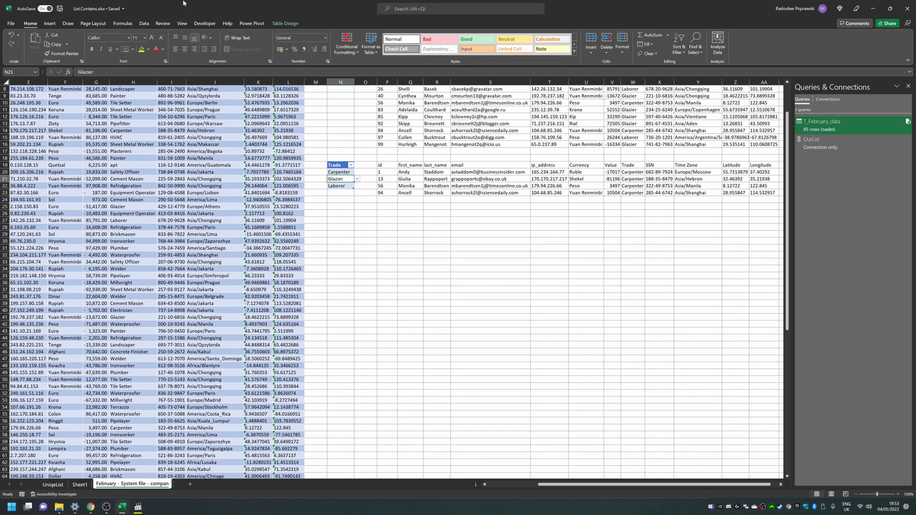
{"action": "key", "text": "Down"}
{"action": "key", "text": "Down"}
{"action": "key", "text": "Up"}
{"action": "key", "text": "Up"}
{"action": "key", "text": "Up"}
{"action": "key", "text": "Up"}
{"action": "key", "text": "ctrl+shift+Down"}
{"action": "key", "text": "ctrl+shift+Down"}
{"action": "key", "text": "ctrl+shift+Up"}
{"action": "key", "text": "Right"}
{"action": "key", "text": "Right"}
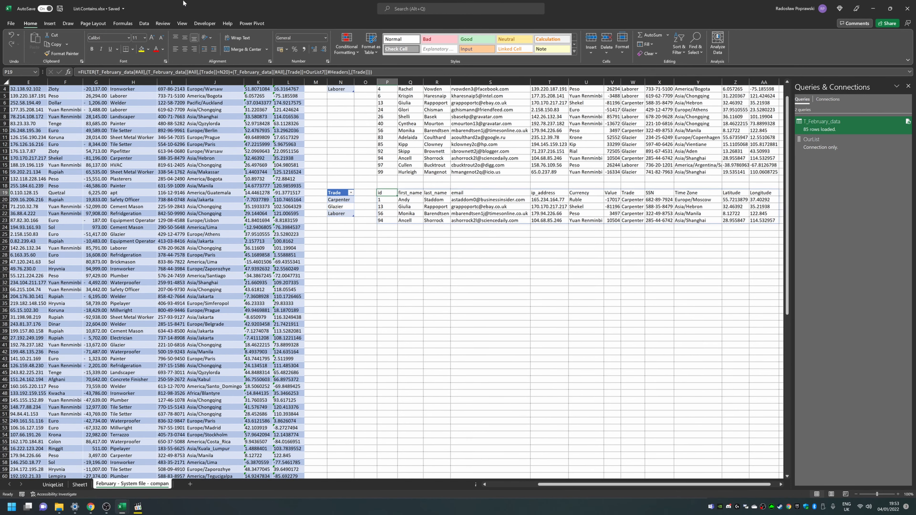
{"action": "key", "text": "F2"}
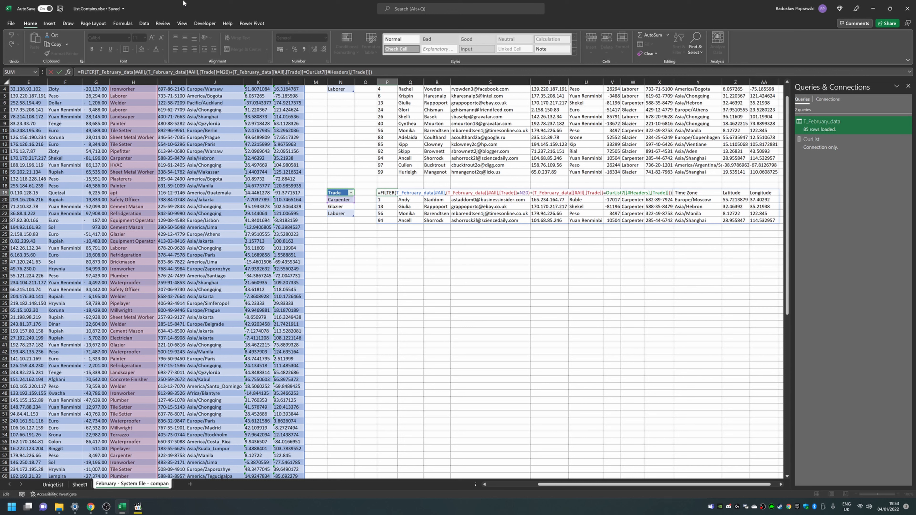
{"action": "key", "text": "Escape"}
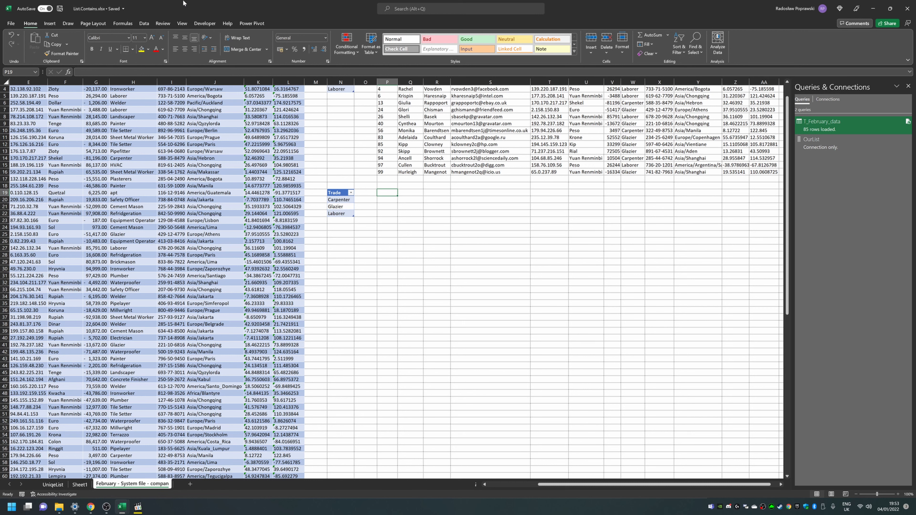
Step: Replace the formula in P19 with =T_February_data[[#All],[Trade]]=N20 to test each Trade against the list
{"action": "type", "text": "="}
{"action": "key", "text": "Left"}
{"action": "key", "text": "Left"}
{"action": "key", "text": "Left"}
{"action": "key", "text": "Left"}
{"action": "key", "text": "Left"}
{"action": "key", "text": "Left"}
{"action": "key", "text": "Left"}
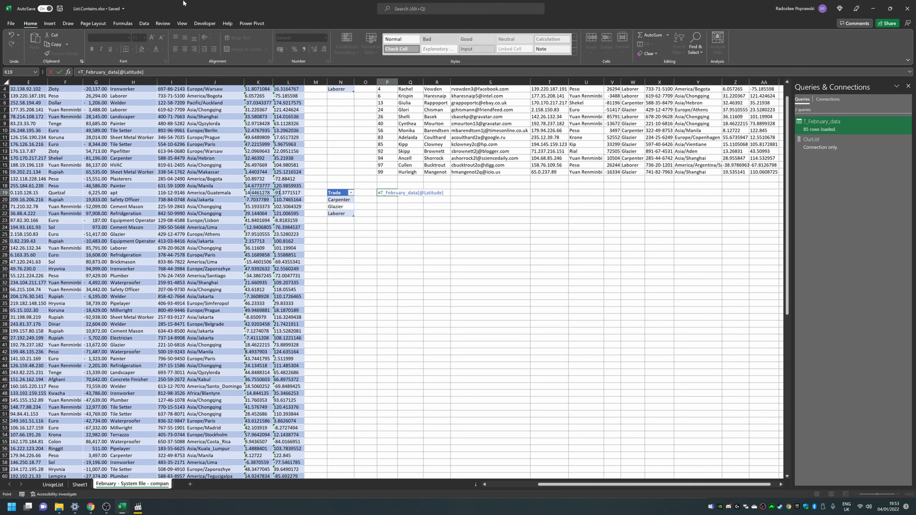
{"action": "key", "text": "ctrl+Up"}
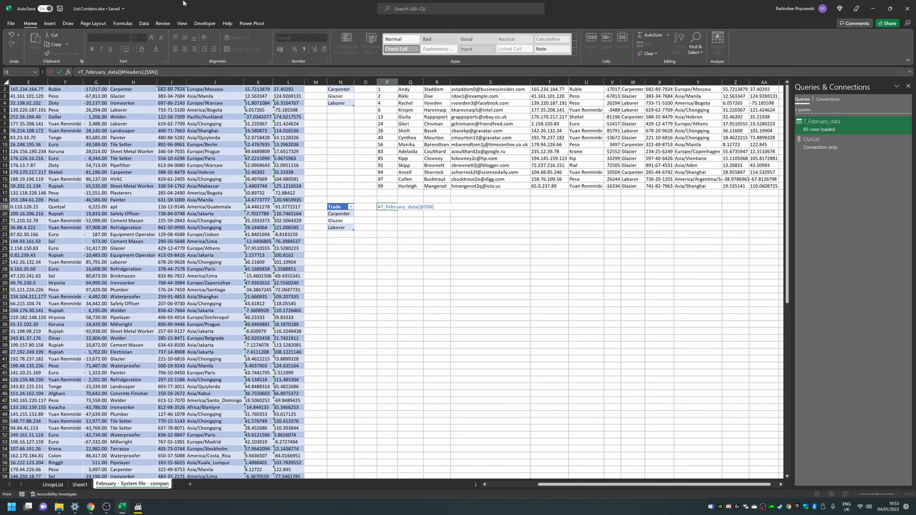
{"action": "key", "text": "Left"}
{"action": "key", "text": "ctrl+shift+Down"}
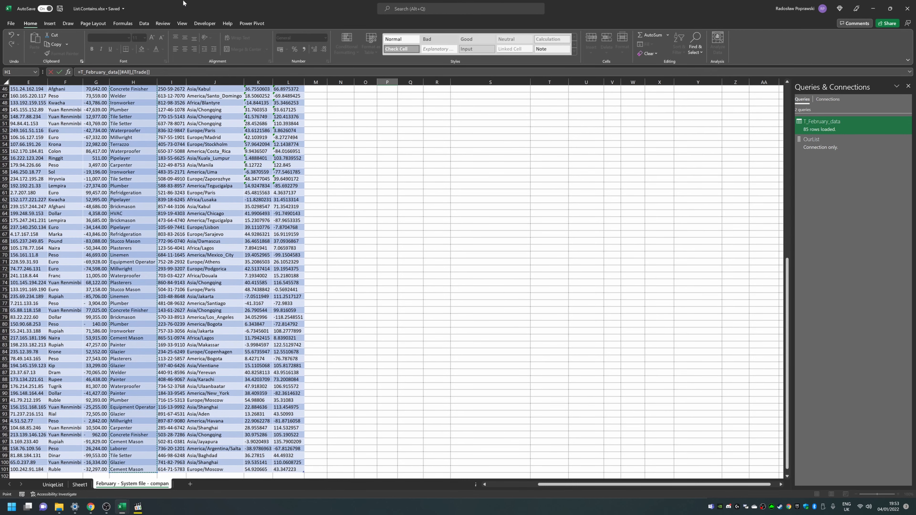
{"action": "type", "text": "="}
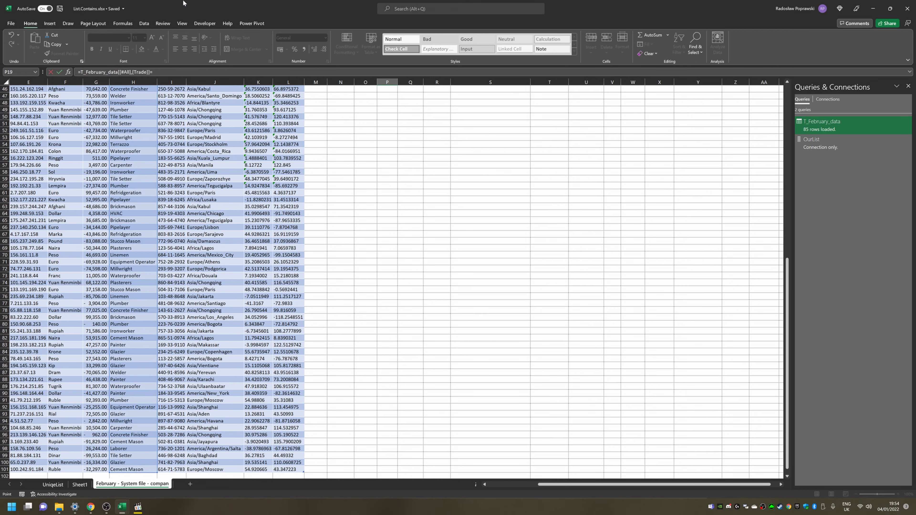
{"action": "key", "text": "Up"}
{"action": "key", "text": "Up"}
{"action": "key", "text": "Up"}
{"action": "key", "text": "Down"}
{"action": "key", "text": "Down"}
{"action": "key", "text": "Down"}
{"action": "key", "text": "Down"}
{"action": "key", "text": "Left"}
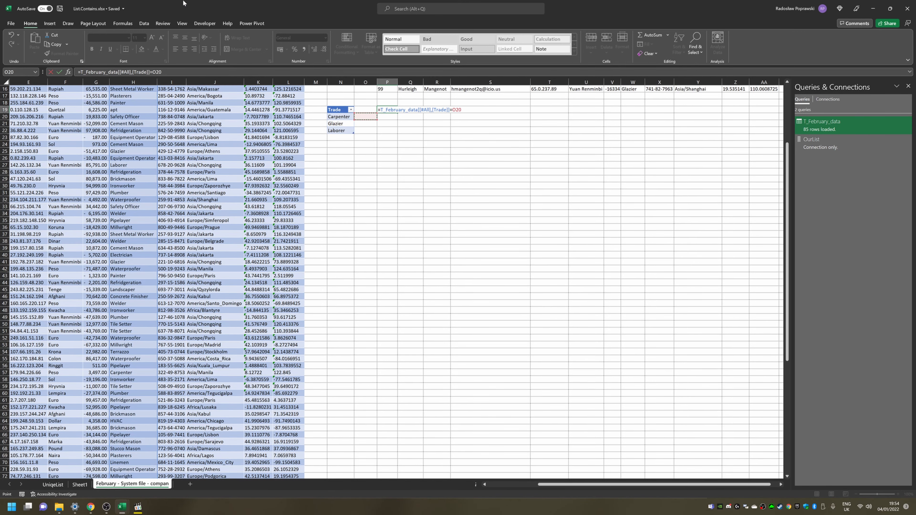
{"action": "key", "text": "Left"}
{"action": "key", "text": "Return"}
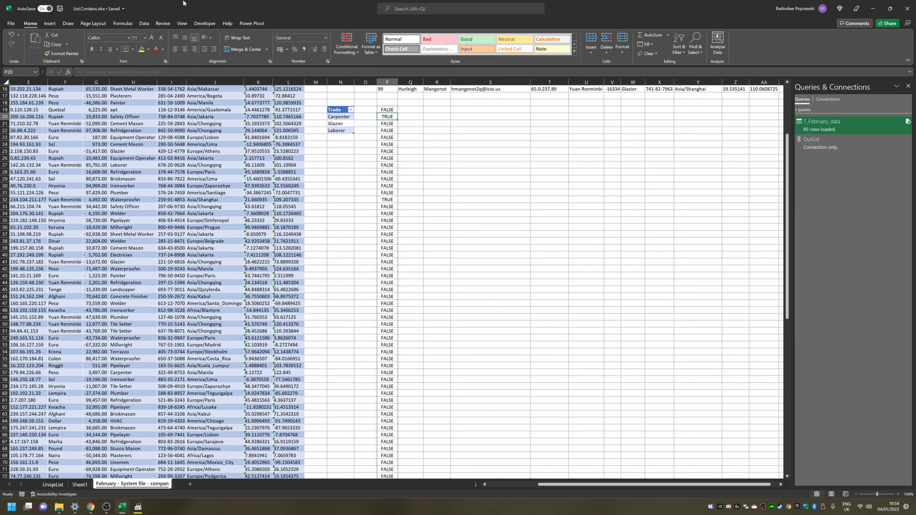
Step: Replace the N20 reference in the P19 formula with the array constant {"Trade"} and enter it
{"action": "key", "text": "Up"}
{"action": "key", "text": "F2"}
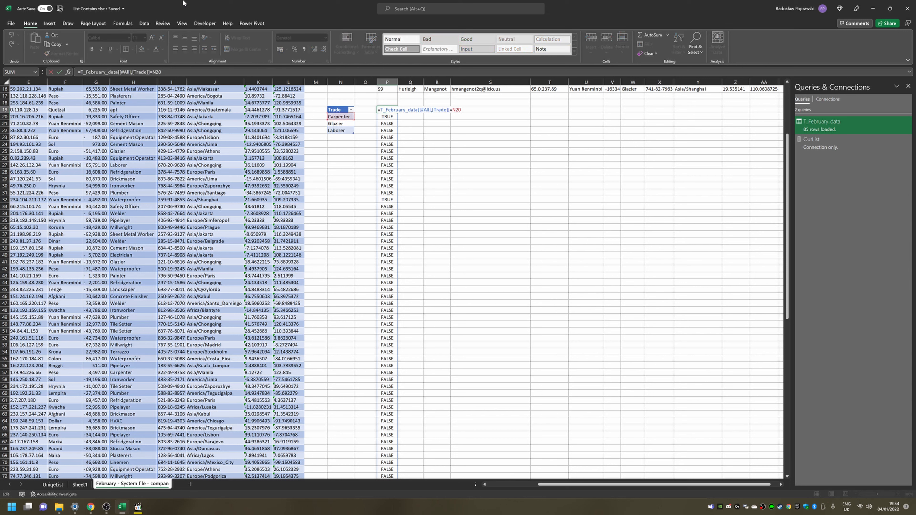
{"action": "key", "text": "Return"}
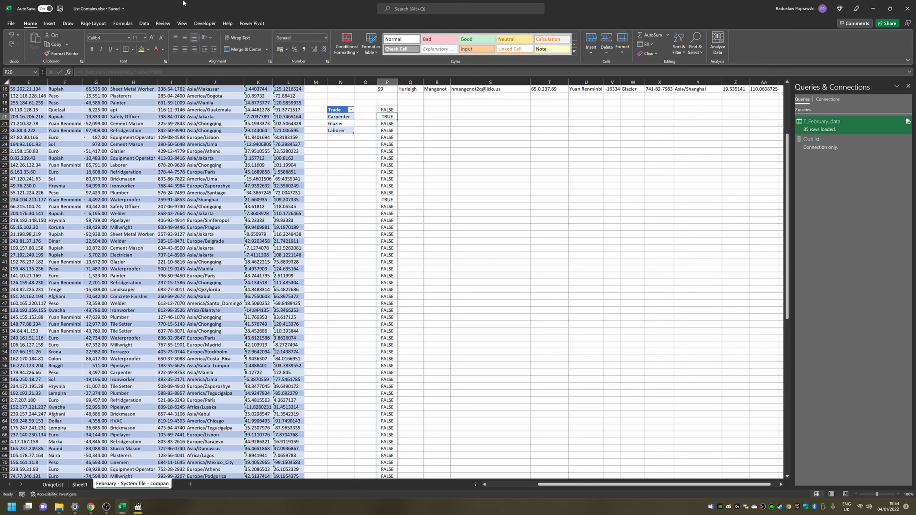
{"action": "key", "text": "Up"}
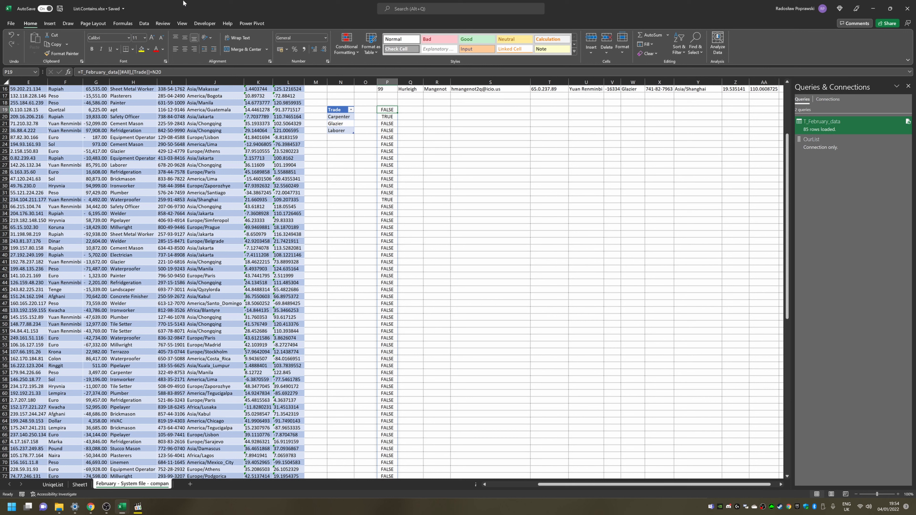
{"action": "key", "text": "F2"}
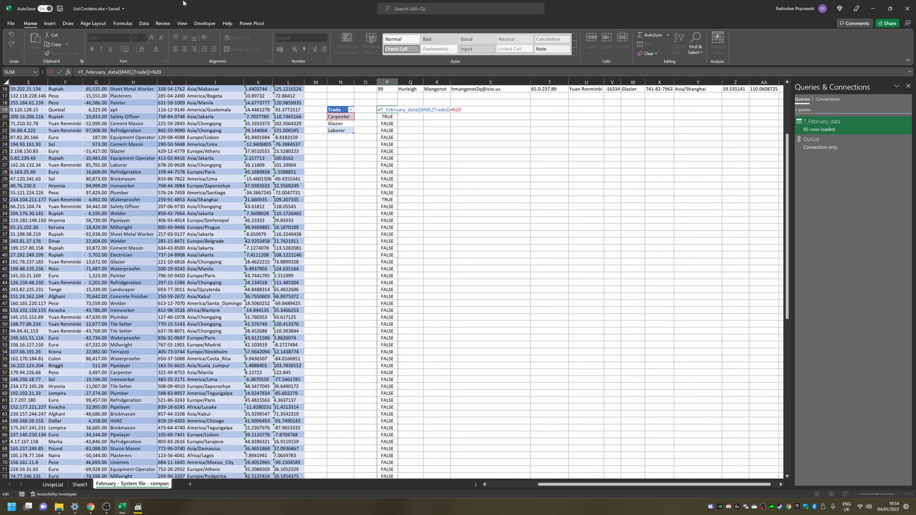
{"action": "key", "text": "shift+Left"}
{"action": "key", "text": "shift+Left"}
{"action": "key", "text": "shift+Left"}
{"action": "type", "text": "("}
{"action": "key", "text": "BackSpace"}
{"action": "key", "text": "super+space"}
{"action": "type", "text": "\"Trade\"}"}
{"action": "key", "text": "ctrl+Return"}
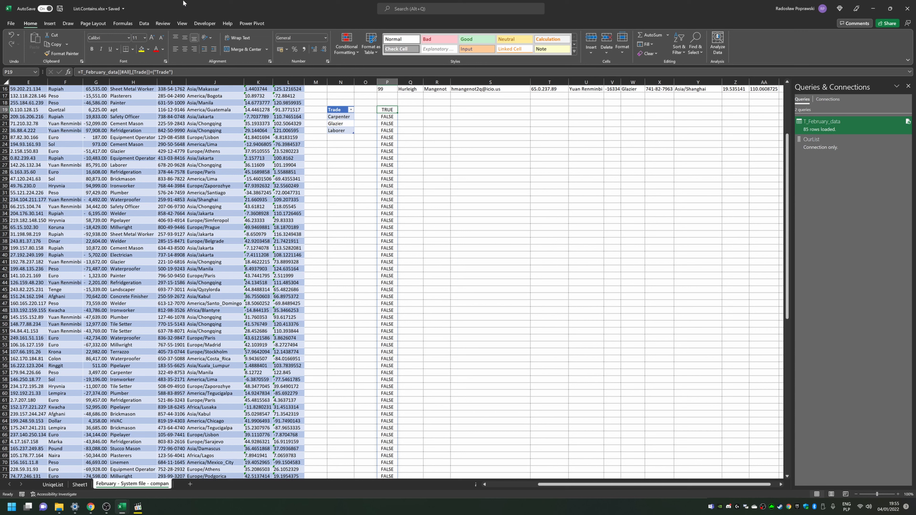
Step: Add "Carpenter" to the array constant so the P19 formula compares against {"Trade";"Carpenter"}
{"action": "key", "text": "F2"}
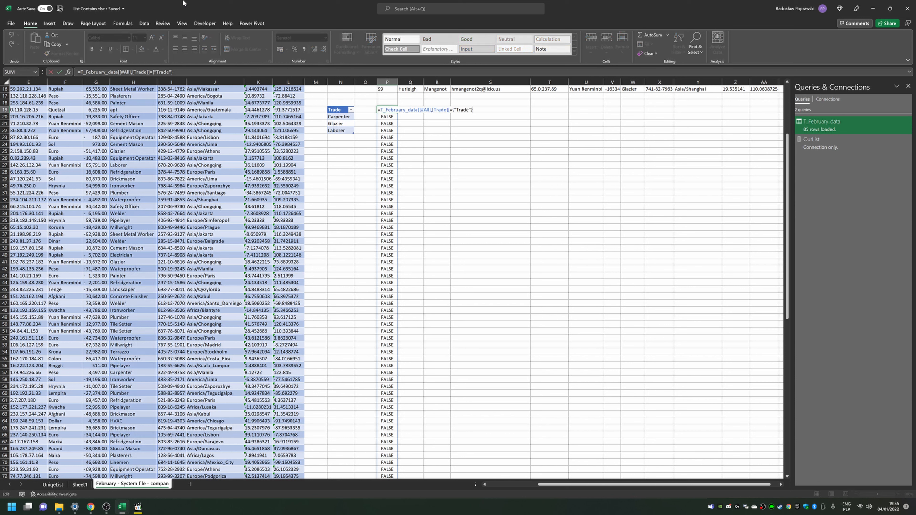
{"action": "key", "text": "Left"}
{"action": "type", "text": "Carpenter"}
{"action": "key", "text": "ctrl+Return"}
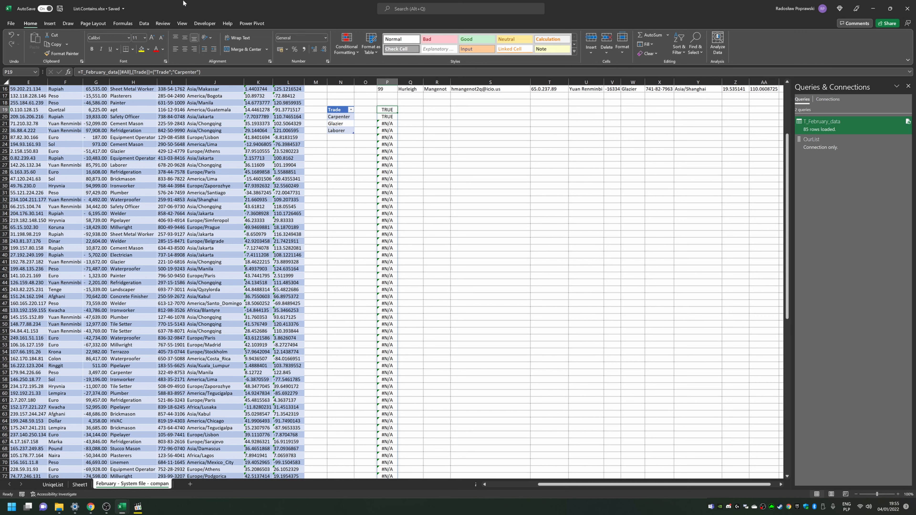
Step: Add "Glazier" to the array constant so the P19 formula compares against {"Trade";"Carpenter";"Glazier"}
{"action": "key", "text": "Down"}
{"action": "key", "text": "Down"}
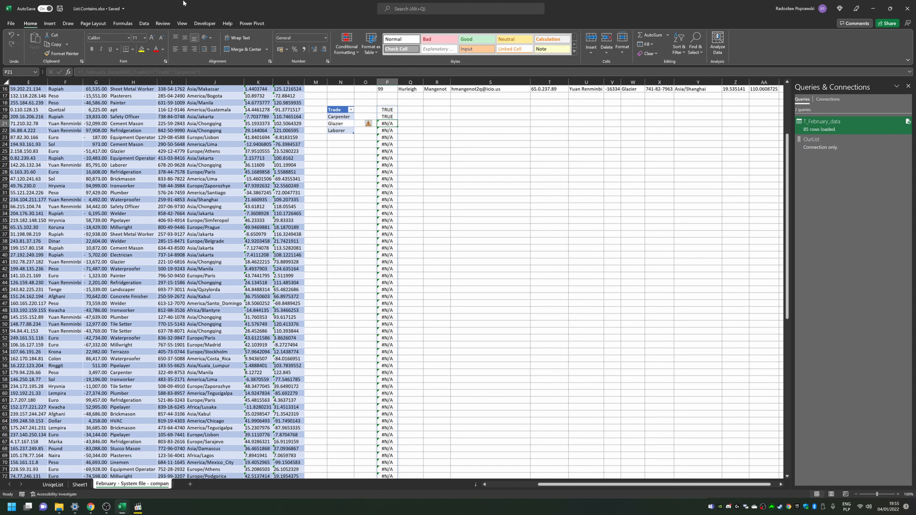
{"action": "key", "text": "ctrl+shift+Down"}
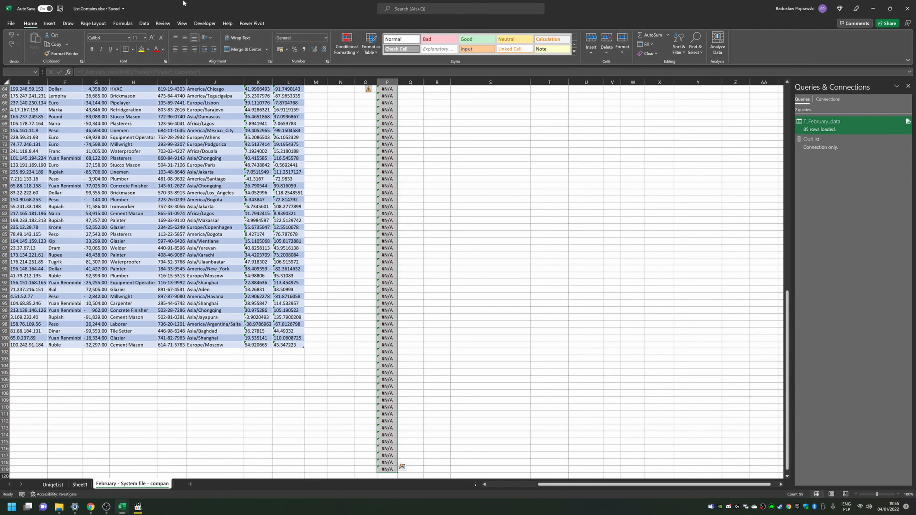
{"action": "key", "text": "ctrl+Up"}
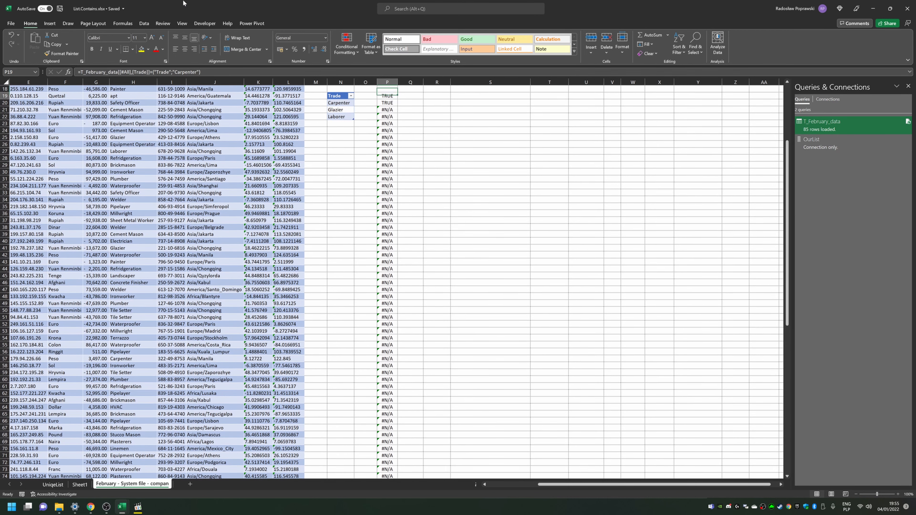
{"action": "key", "text": "F2"}
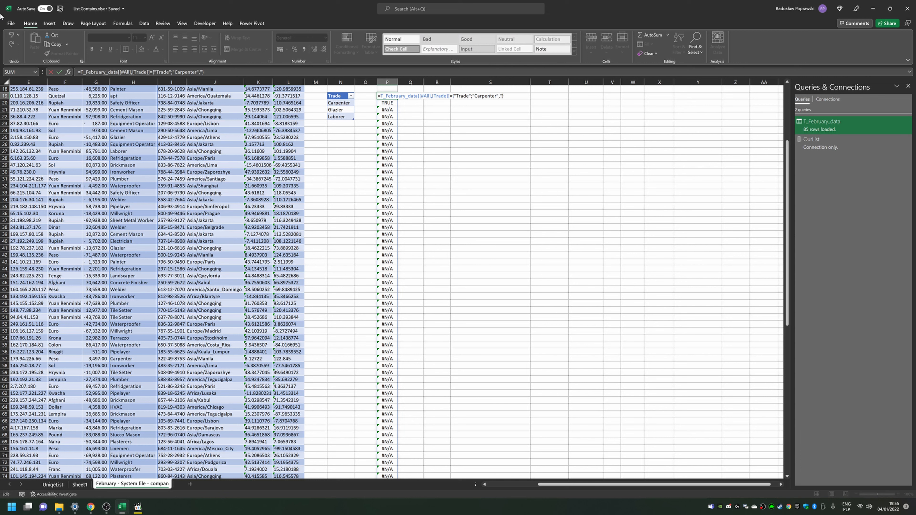
{"action": "type", "text": "Glazier\""}
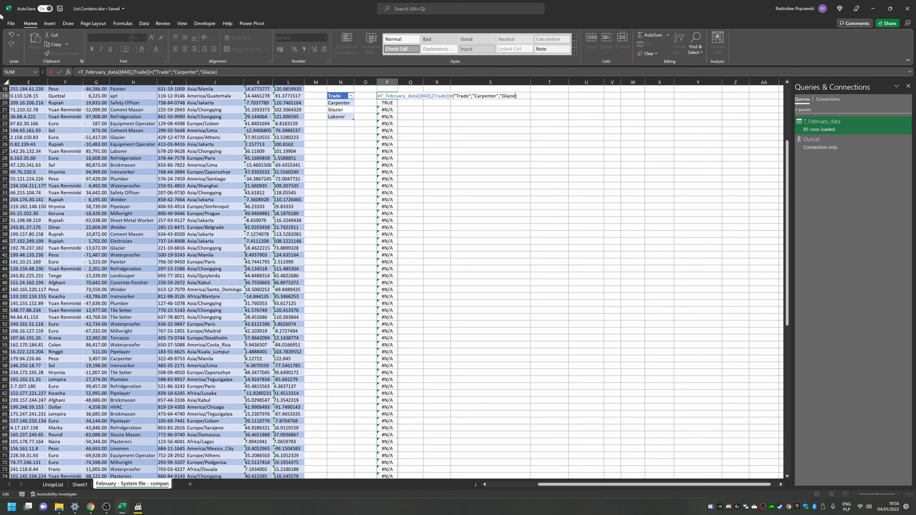
{"action": "key", "text": "Return"}
{"action": "key", "text": "Return"}
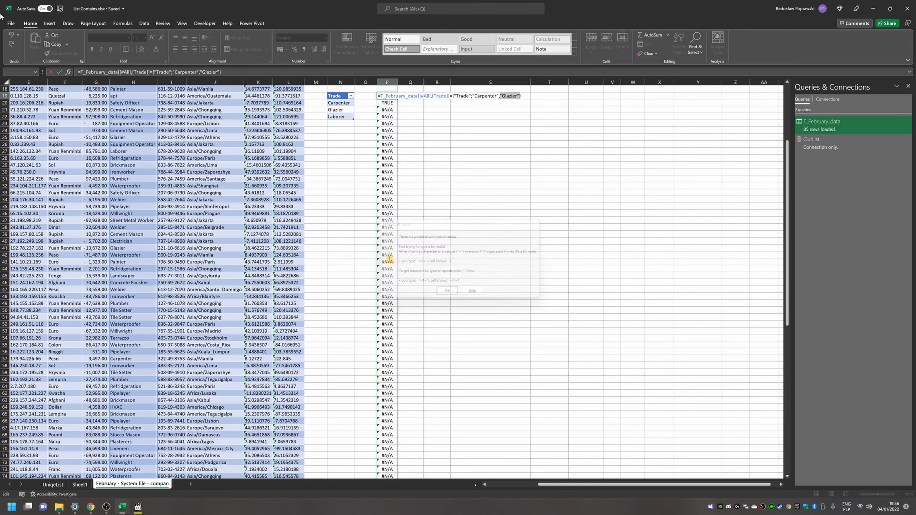
{"action": "key", "text": "Left"}
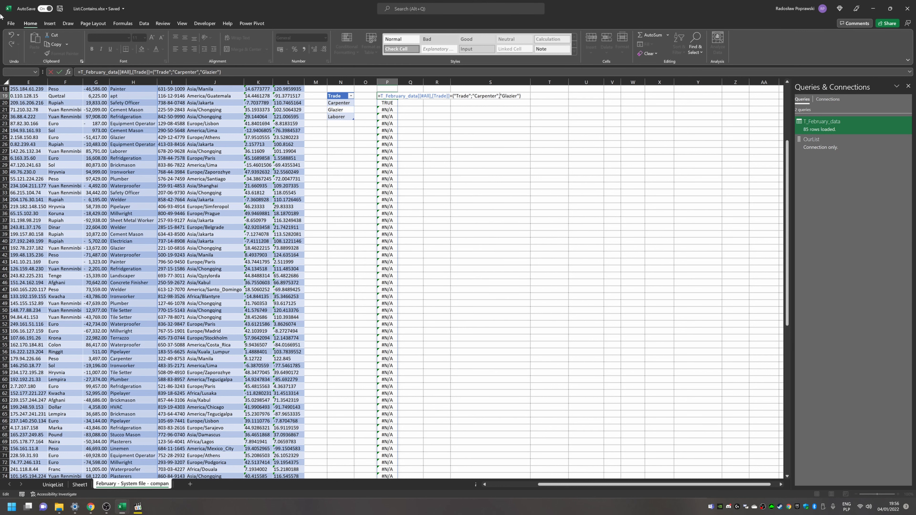
{"action": "key", "text": "BackSpace"}
{"action": "type", "text": ";"}
{"action": "key", "text": "Return"}
Step: Examine the TRUE/FALSE results spilled below P19
{"action": "key", "text": "Up"}
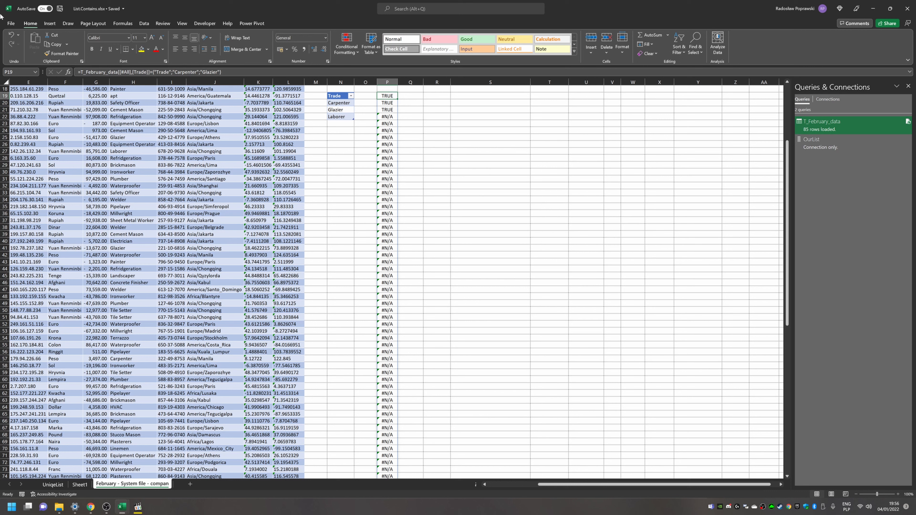
{"action": "key", "text": "shift+Down"}
{"action": "key", "text": "shift+Down"}
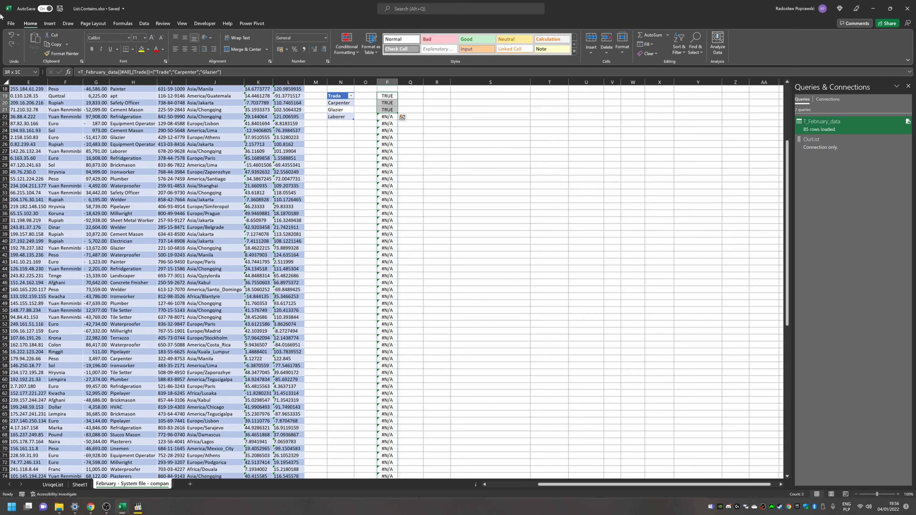
{"action": "key", "text": "Down"}
{"action": "key", "text": "Down"}
{"action": "key", "text": "Down"}
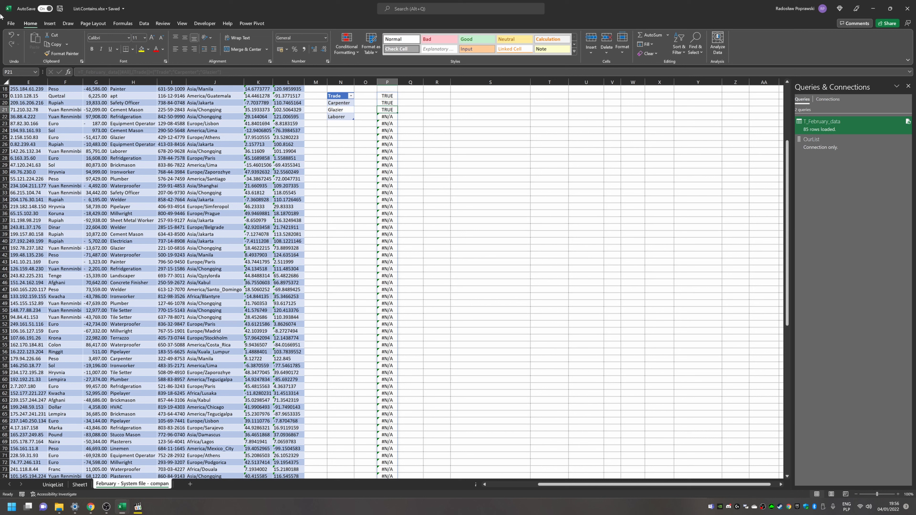
{"action": "key", "text": "Up"}
{"action": "key", "text": "Up"}
{"action": "key", "text": "Up"}
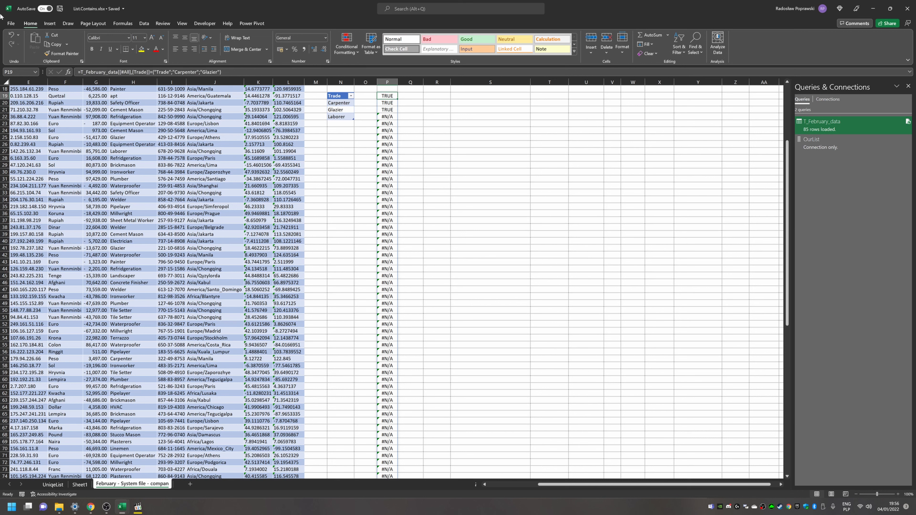
Step: Change the array constant's separators to commas, making it {"Trade","Carpenter","Glazier"} so results spill across columns
{"action": "key", "text": "F2"}
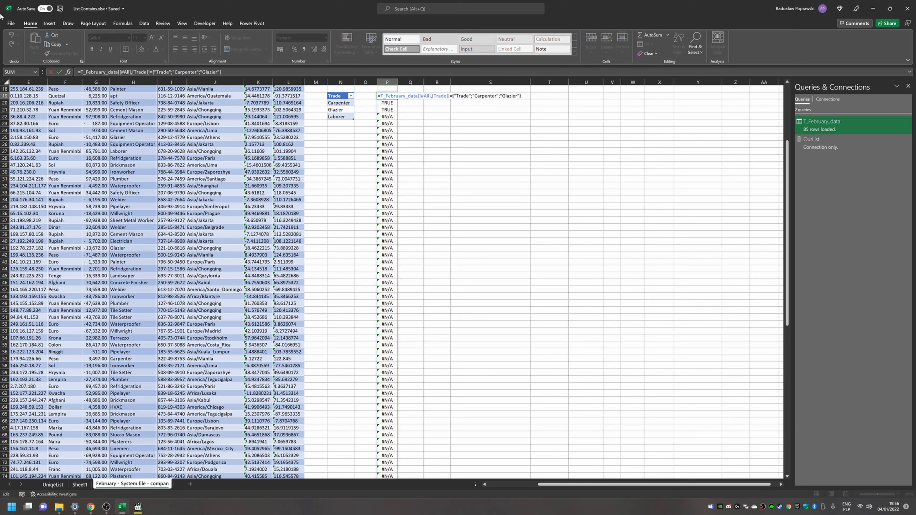
{"action": "key", "text": "Left"}
{"action": "key", "text": "Left"}
{"action": "key", "text": "Right"}
{"action": "type", "text": ","}
{"action": "key", "text": "Right"}
{"action": "key", "text": "Right"}
{"action": "key", "text": "Right"}
{"action": "key", "text": "BackSpace"}
{"action": "type", "text": ","}
{"action": "key", "text": "Return"}
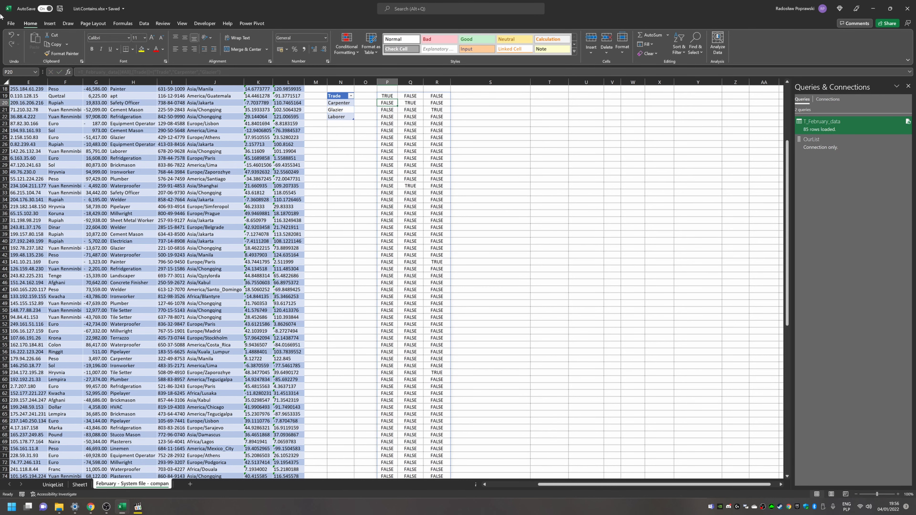
Step: Review the array constant in the P19 formula in edit mode without changing it
{"action": "key", "text": "Up"}
{"action": "key", "text": "Up"}
{"action": "key", "text": "Up"}
{"action": "key", "text": "Up"}
{"action": "key", "text": "Up"}
{"action": "key", "text": "Up"}
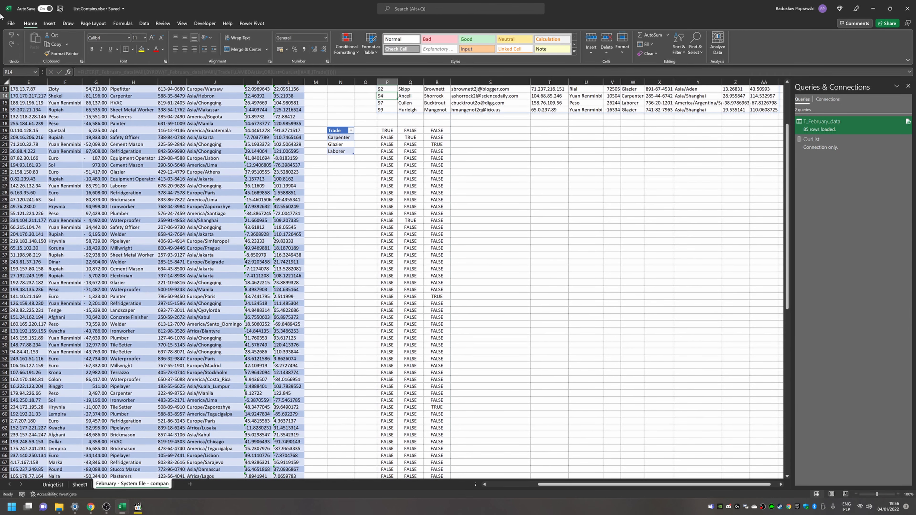
{"action": "key", "text": "Down"}
{"action": "key", "text": "Down"}
{"action": "key", "text": "Down"}
{"action": "key", "text": "Down"}
{"action": "key", "text": "Down"}
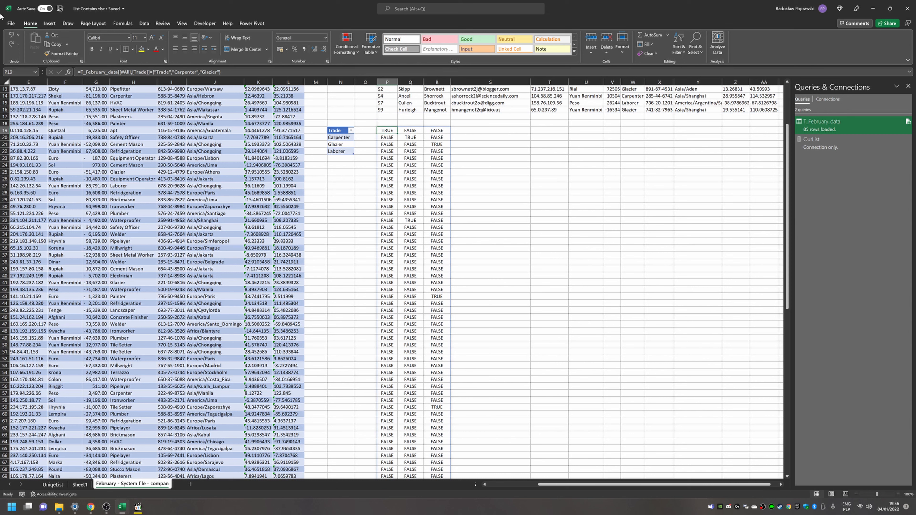
{"action": "key", "text": "F2"}
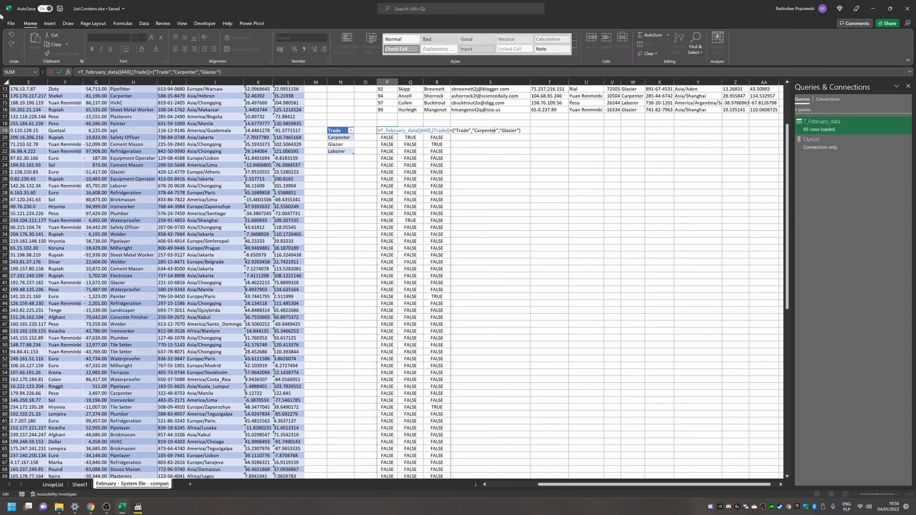
{"action": "key", "text": "shift+Left"}
{"action": "key", "text": "shift+Left"}
{"action": "key", "text": "shift+Left"}
{"action": "key", "text": "shift+Left"}
{"action": "key", "text": "shift+Left"}
{"action": "key", "text": "shift+Left"}
{"action": "key", "text": "shift+Left"}
{"action": "key", "text": "ctrl+Return"}
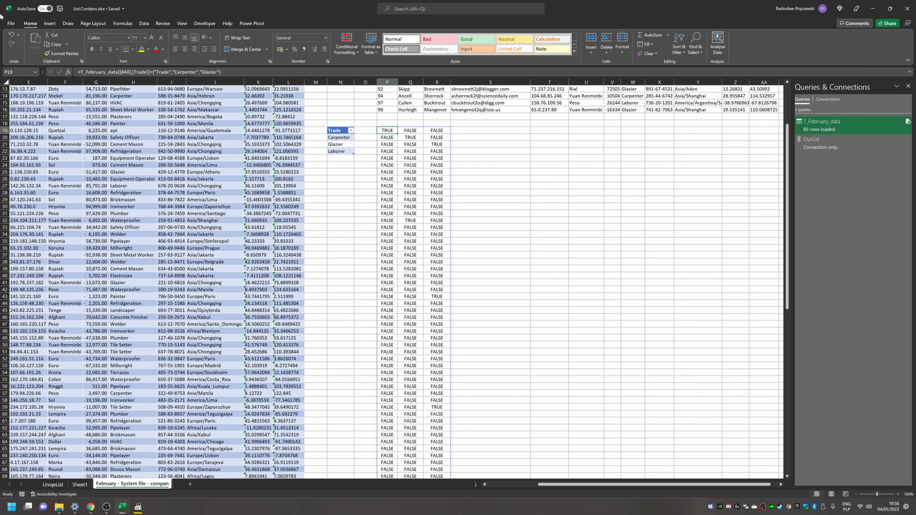
{"action": "key", "text": "Right"}
{"action": "key", "text": "Left"}
{"action": "key", "text": "F2"}
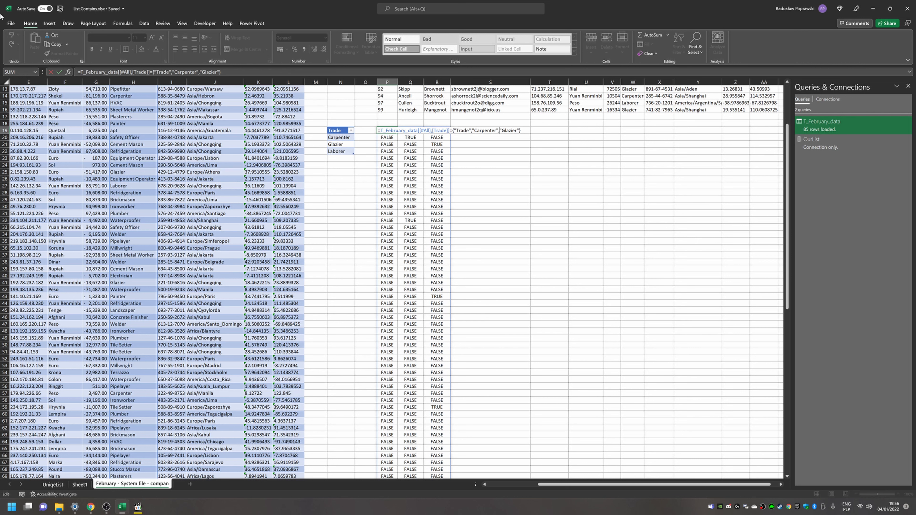
{"action": "key", "text": "shift+Left"}
{"action": "key", "text": "shift+Left"}
{"action": "key", "text": "shift+Left"}
{"action": "key", "text": "shift+Left"}
{"action": "key", "text": "shift+Left"}
{"action": "key", "text": "shift+Left"}
{"action": "key", "text": "shift+Left"}
{"action": "key", "text": "shift+Left"}
{"action": "key", "text": "shift+Left"}
{"action": "key", "text": "shift+Left"}
{"action": "key", "text": "shift+Left"}
{"action": "key", "text": "Right"}
{"action": "key", "text": "shift+Right"}
{"action": "key", "text": "shift+Right"}
{"action": "key", "text": "shift+Right"}
{"action": "key", "text": "shift+Right"}
{"action": "key", "text": "shift+Right"}
{"action": "key", "text": "shift+Right"}
{"action": "key", "text": "shift+Right"}
{"action": "key", "text": "shift+Right"}
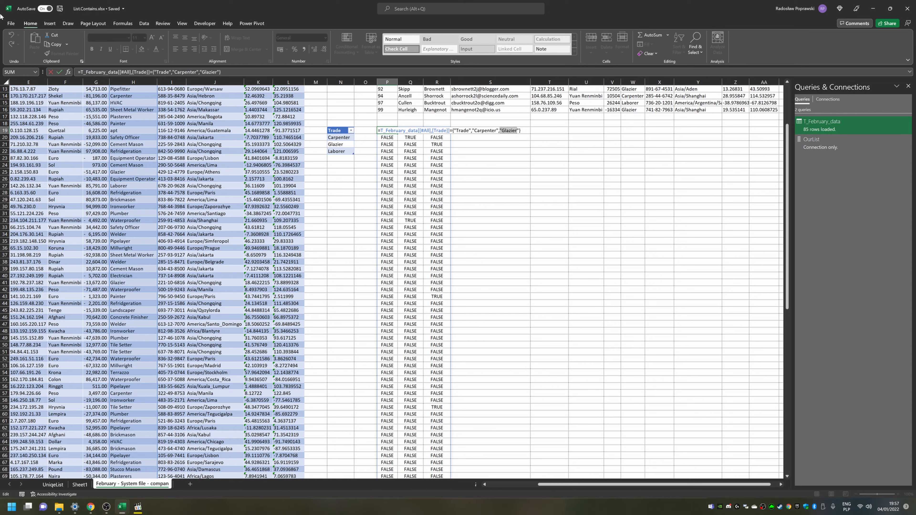
{"action": "key", "text": "Escape"}
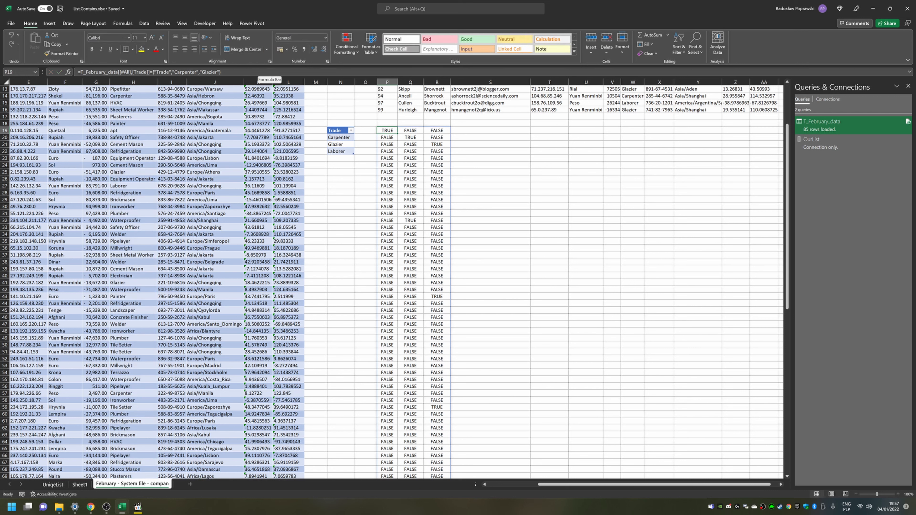
Step: Browse the spilled comparison grid, the criteria list and the Trade column of the February table
{"action": "key", "text": "Down"}
{"action": "key", "text": "Right"}
{"action": "key", "text": "Down"}
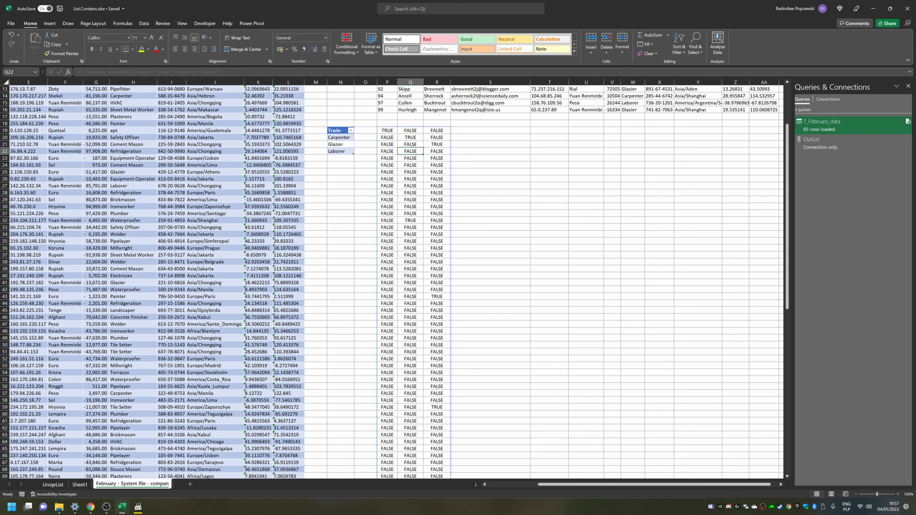
{"action": "key", "text": "Right"}
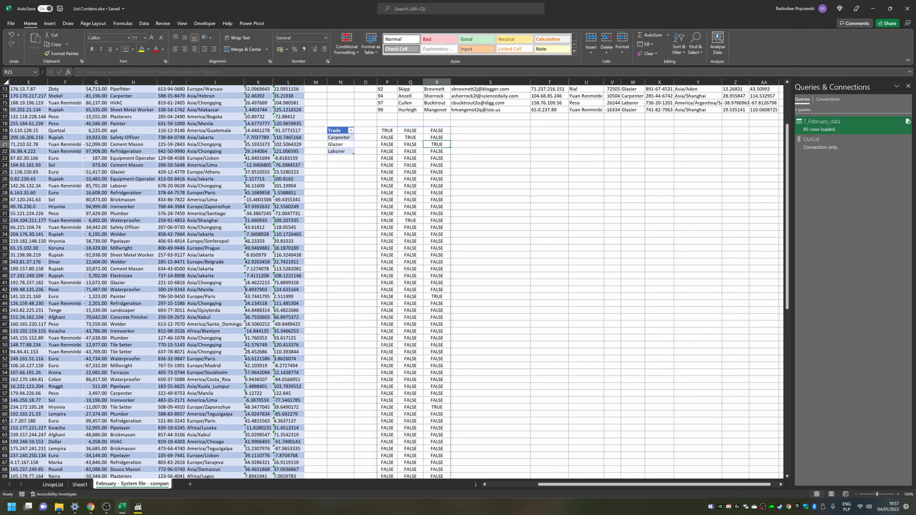
{"action": "key", "text": "Left"}
{"action": "key", "text": "Left"}
{"action": "key", "text": "Left"}
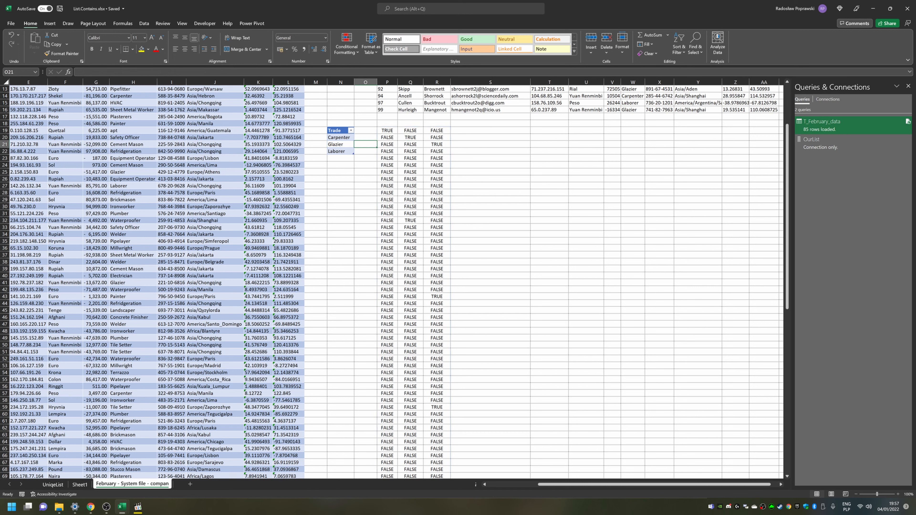
{"action": "key", "text": "Left"}
{"action": "key", "text": "Up"}
{"action": "key", "text": "Up"}
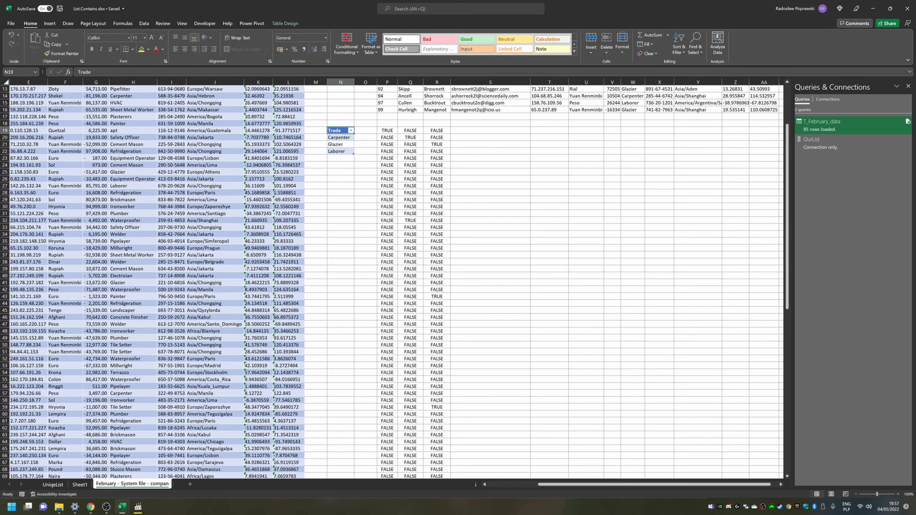
{"action": "key", "text": "Down"}
{"action": "key", "text": "Down"}
{"action": "key", "text": "Left"}
{"action": "key", "text": "Left"}
{"action": "key", "text": "Left"}
{"action": "key", "text": "Left"}
{"action": "key", "text": "Left"}
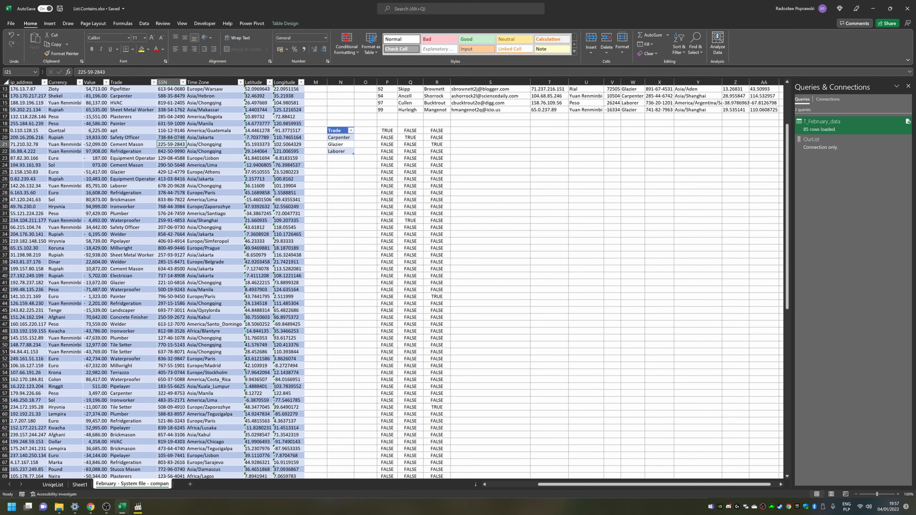
{"action": "key", "text": "Up"}
{"action": "key", "text": "Up"}
{"action": "key", "text": "Up"}
{"action": "key", "text": "Up"}
{"action": "key", "text": "Up"}
{"action": "key", "text": "Up"}
{"action": "key", "text": "Up"}
{"action": "key", "text": "Up"}
{"action": "key", "text": "Up"}
{"action": "key", "text": "Up"}
{"action": "key", "text": "Up"}
{"action": "key", "text": "Up"}
{"action": "key", "text": "Up"}
{"action": "key", "text": "Up"}
{"action": "key", "text": "Up"}
{"action": "key", "text": "Up"}
{"action": "key", "text": "Up"}
{"action": "key", "text": "Up"}
{"action": "key", "text": "Up"}
{"action": "key", "text": "Up"}
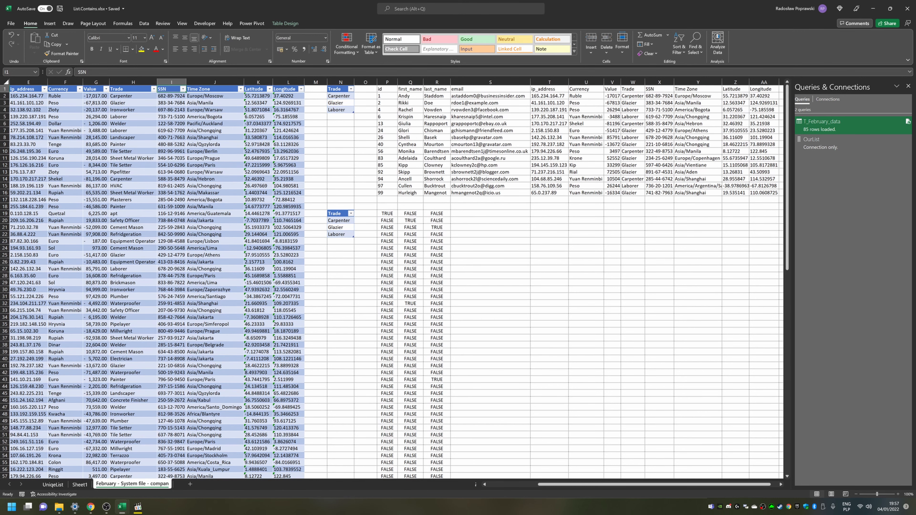
{"action": "key", "text": "Left"}
{"action": "key", "text": "Down"}
{"action": "key", "text": "Down"}
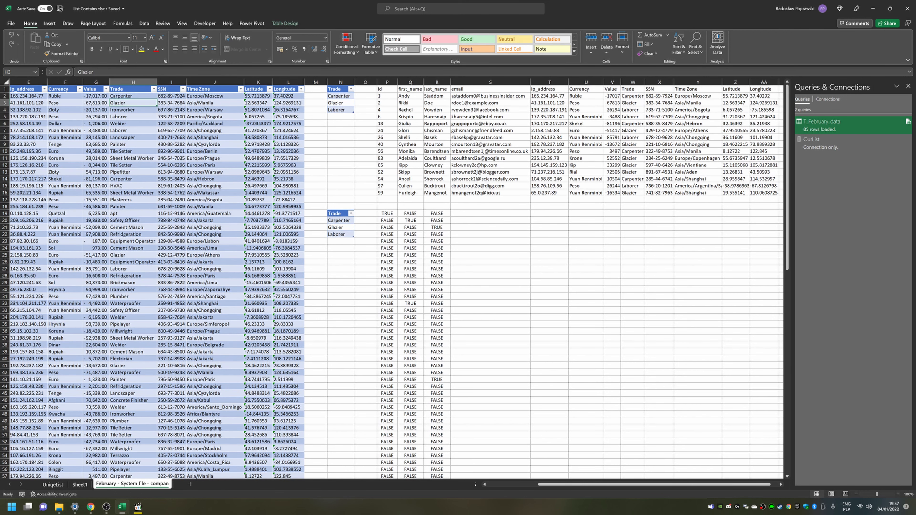
{"action": "key", "text": "Down"}
{"action": "key", "text": "Down"}
{"action": "key", "text": "Down"}
{"action": "key", "text": "Down"}
{"action": "key", "text": "Down"}
{"action": "key", "text": "Down"}
{"action": "key", "text": "Down"}
{"action": "key", "text": "Down"}
{"action": "key", "text": "Down"}
{"action": "key", "text": "Down"}
{"action": "key", "text": "Down"}
{"action": "key", "text": "Down"}
{"action": "key", "text": "Down"}
{"action": "key", "text": "Down"}
{"action": "key", "text": "Down"}
{"action": "key", "text": "Down"}
{"action": "key", "text": "Down"}
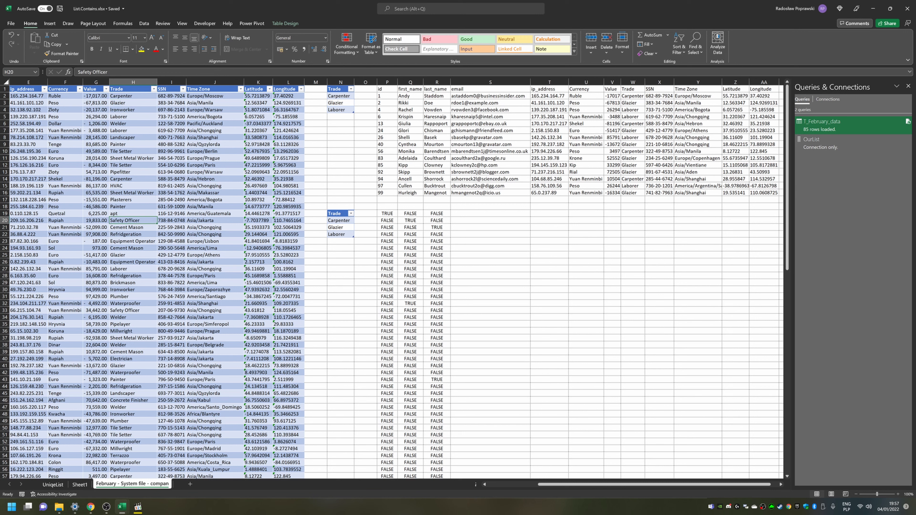
{"action": "key", "text": "Right"}
{"action": "key", "text": "Right"}
{"action": "key", "text": "Right"}
{"action": "key", "text": "Right"}
{"action": "key", "text": "Right"}
{"action": "key", "text": "Right"}
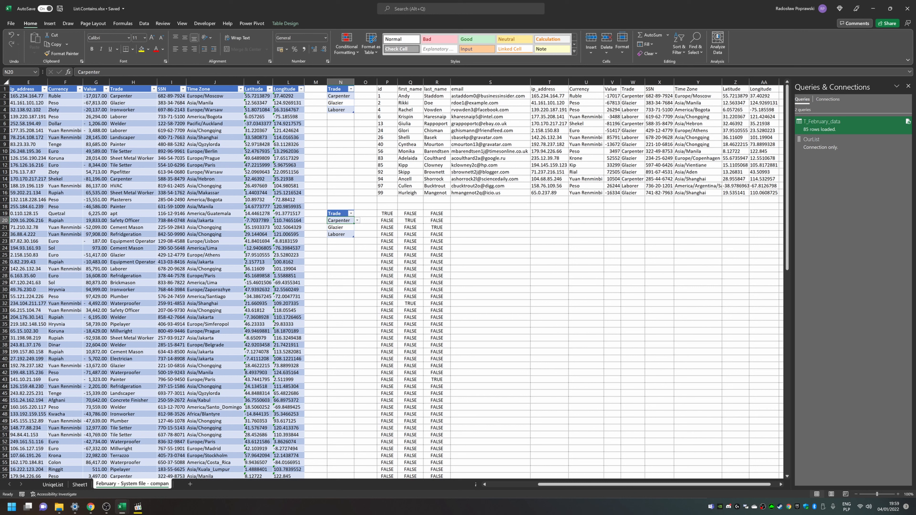
{"action": "key", "text": "Right"}
{"action": "key", "text": "Right"}
{"action": "key", "text": "Up"}
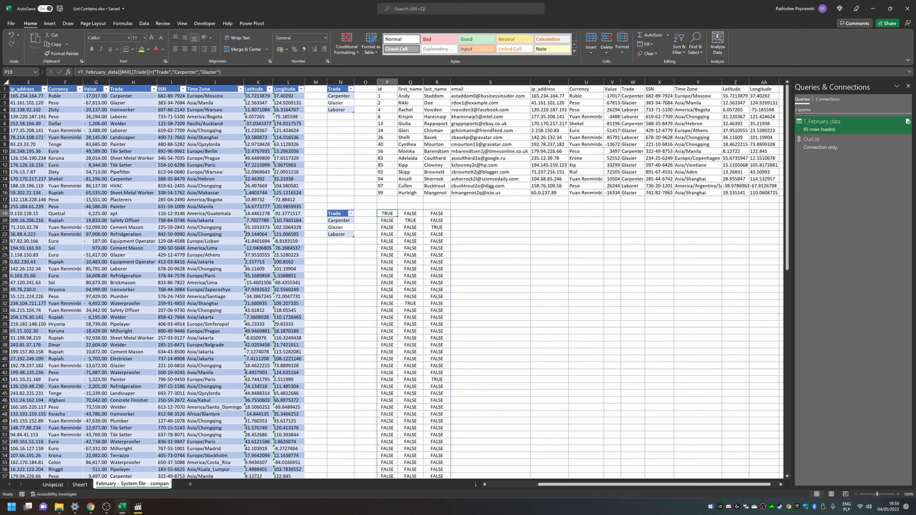
Step: Enter =OR(P19:R19) in S19 to test whether any comparison in the row is TRUE, and copy it
{"action": "key", "text": "Right"}
{"action": "key", "text": "Right"}
{"action": "key", "text": "Right"}
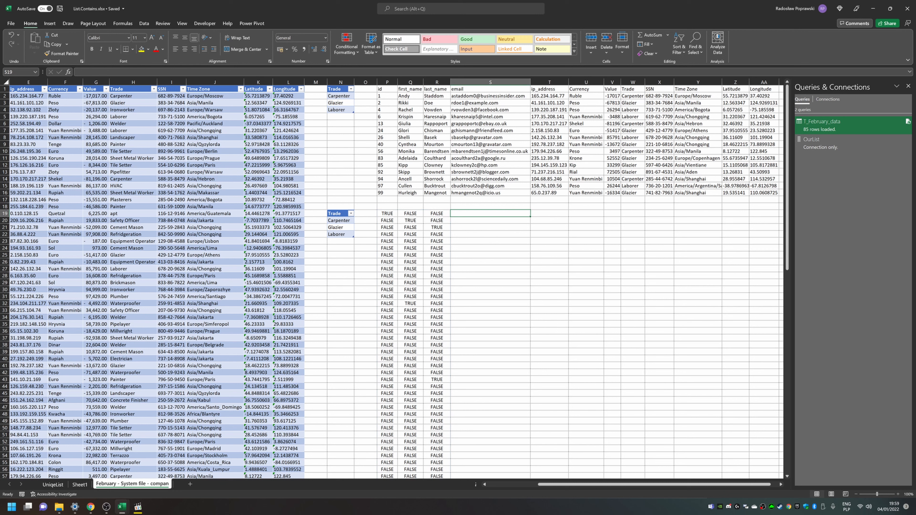
{"action": "type", "text": "=OR("}
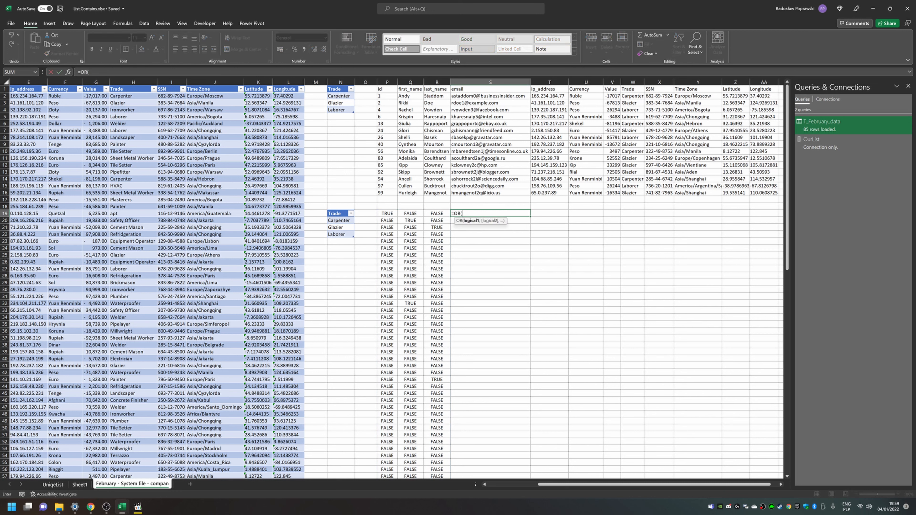
{"action": "key", "text": "Left"}
{"action": "key", "text": "Left"}
{"action": "key", "text": "Left"}
{"action": "key", "text": "shift+Right"}
{"action": "key", "text": "shift+Right"}
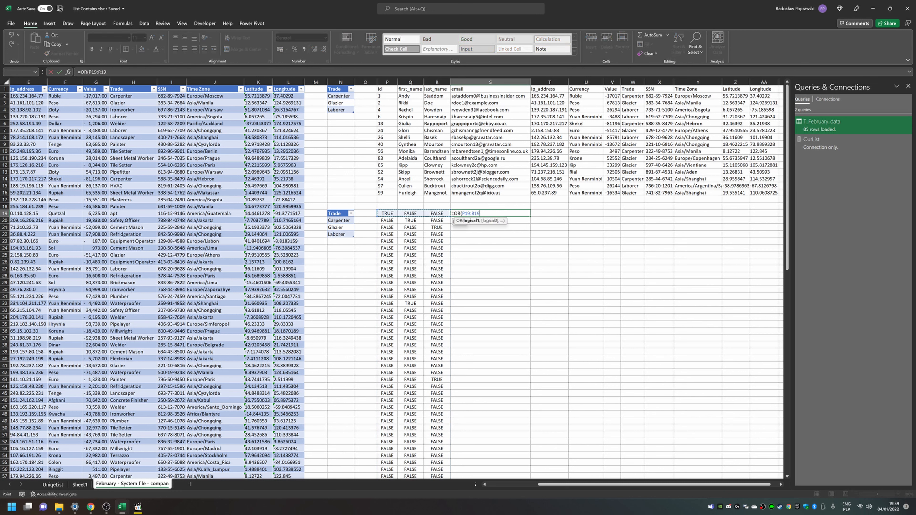
{"action": "key", "text": "ctrl+Return"}
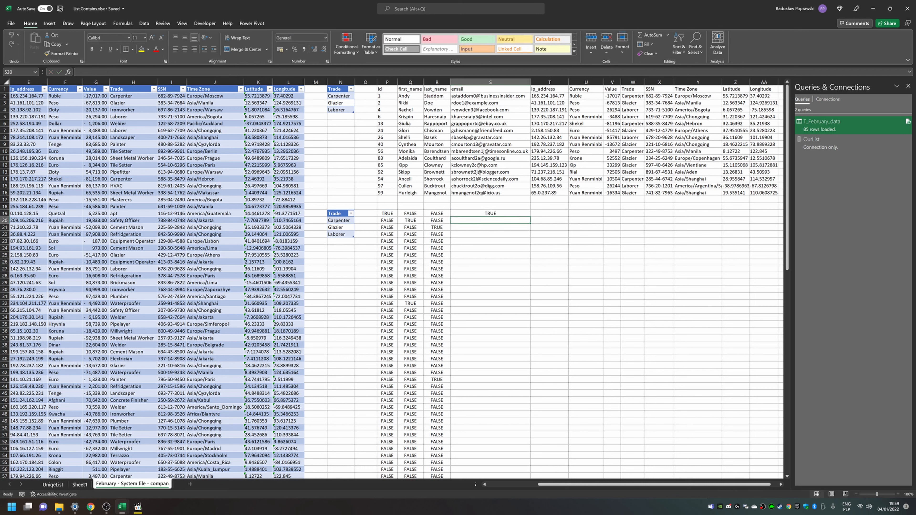
{"action": "key", "text": "ctrl+c"}
{"action": "key", "text": "Left"}
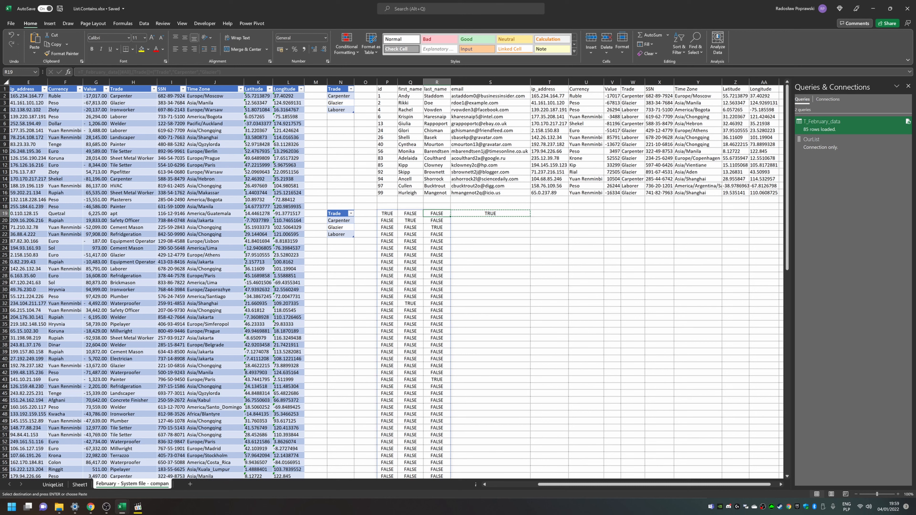
Step: Paste the OR formula down column S beside the comparison grid, through row 119
{"action": "key", "text": "Left"}
{"action": "key", "text": "Left"}
{"action": "key", "text": "ctrl+Down"}
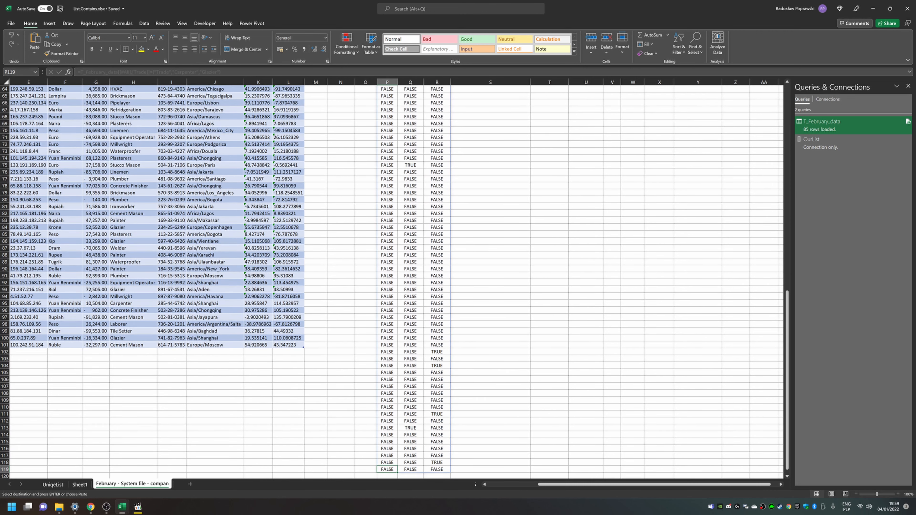
{"action": "key", "text": "Right"}
{"action": "key", "text": "Right"}
{"action": "key", "text": "Right"}
{"action": "key", "text": "ctrl+shift+Up"}
{"action": "key", "text": "ctrl+v"}
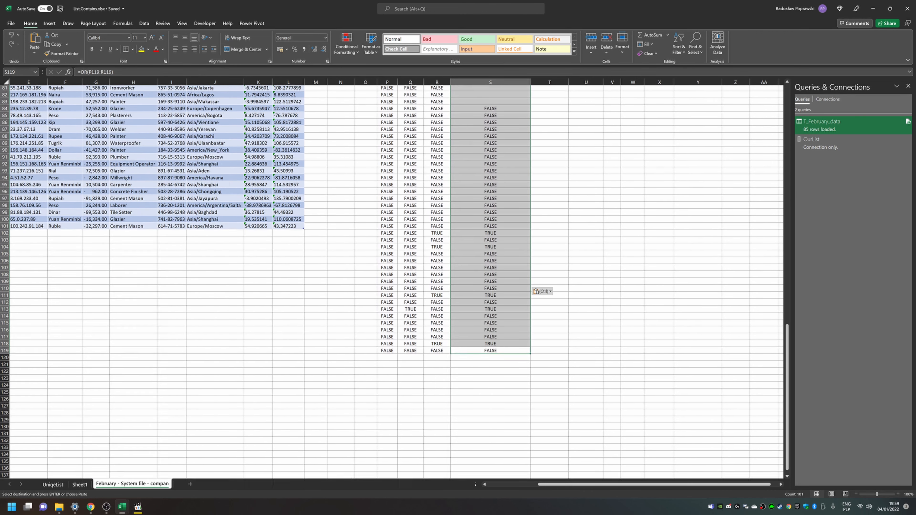
{"action": "key", "text": "ctrl+Up"}
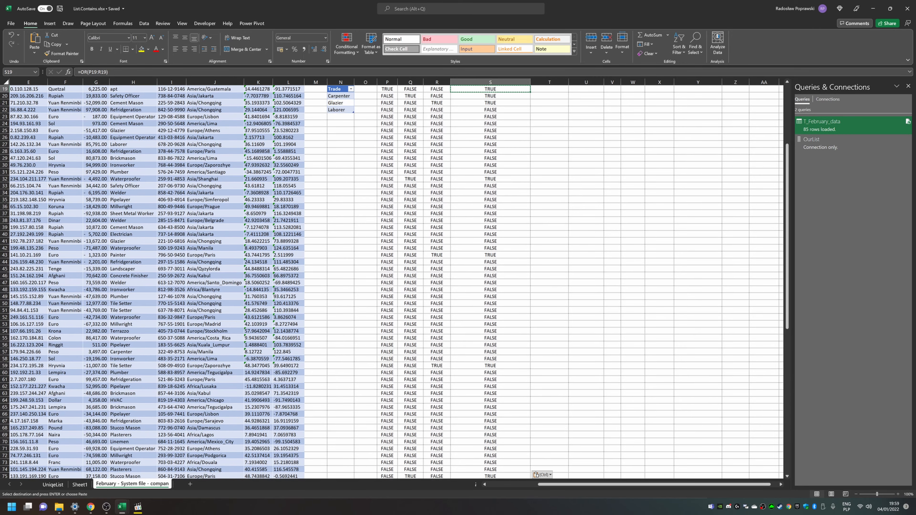
{"action": "scroll", "coordinate": [392, 282], "scroll_direction": "up", "scroll_amount": 1}
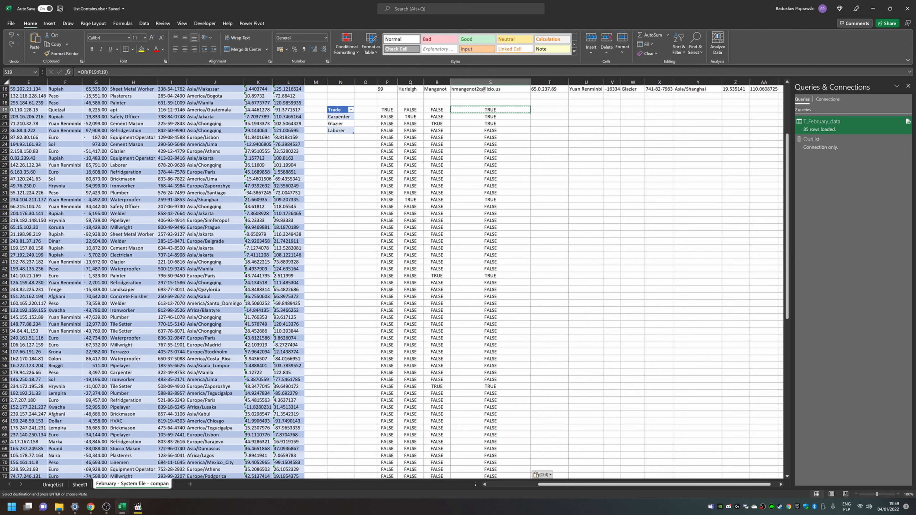
Step: Clear the comparison formula and the OR result from row 19, cells P19 through S19
{"action": "key", "text": "Left"}
{"action": "key", "text": "Left"}
{"action": "key", "text": "Left"}
{"action": "key", "text": "Right"}
{"action": "key", "text": "Right"}
{"action": "key", "text": "Right"}
{"action": "key", "text": "Right"}
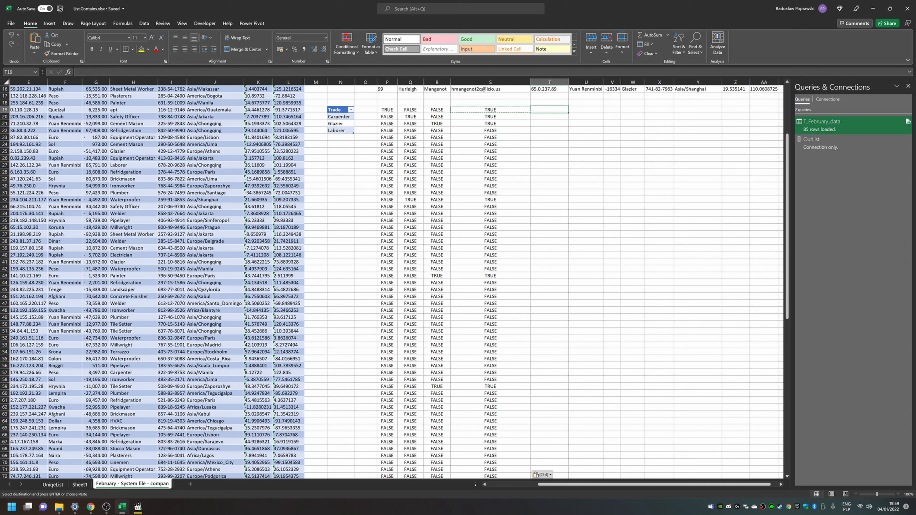
{"action": "key", "text": "Left"}
{"action": "key", "text": "Left"}
{"action": "key", "text": "Left"}
{"action": "key", "text": "Left"}
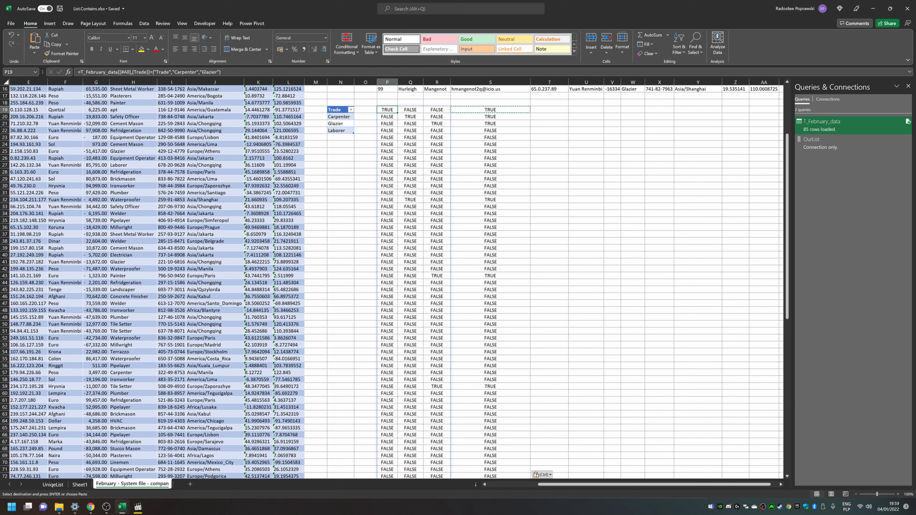
{"action": "key", "text": "shift+Right"}
{"action": "key", "text": "shift+Right"}
{"action": "key", "text": "shift+Right"}
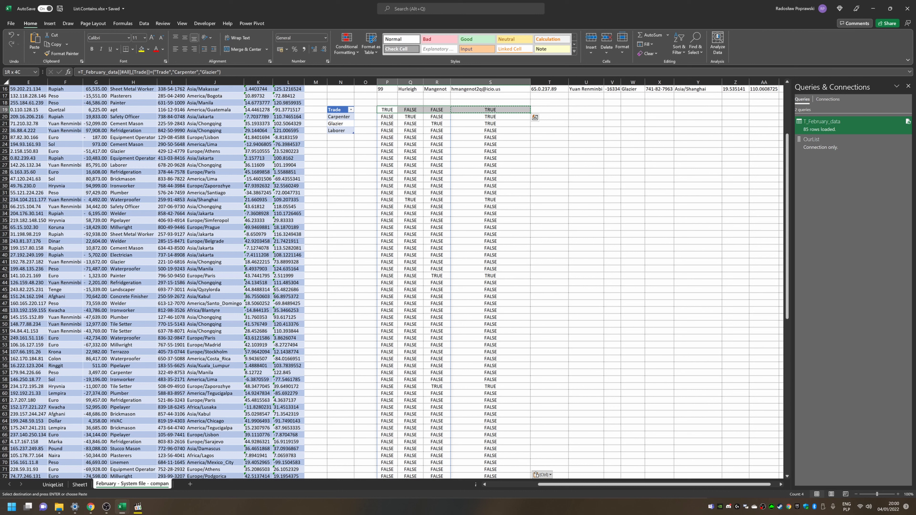
{"action": "key", "text": "Delete"}
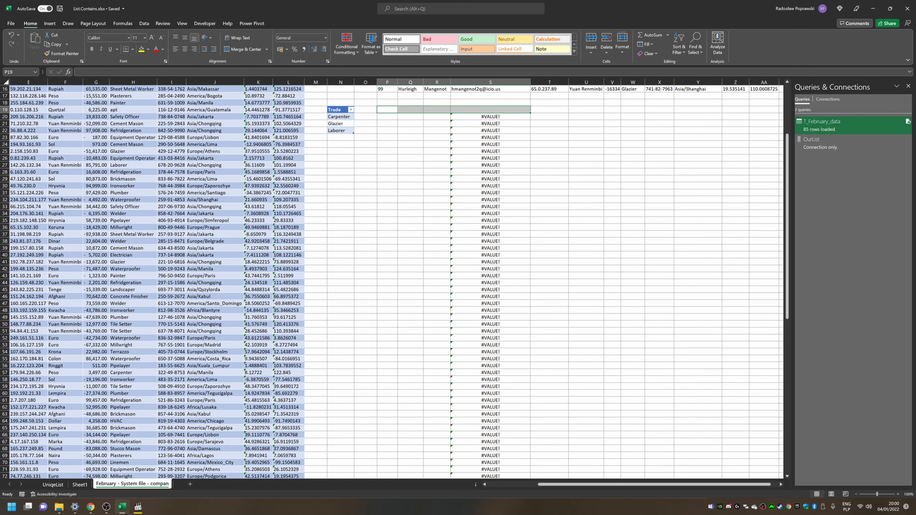
Step: Delete the remaining OR formulas in column S from S20 to the end
{"action": "key", "text": "Right"}
{"action": "key", "text": "Right"}
{"action": "key", "text": "Right"}
{"action": "key", "text": "Down"}
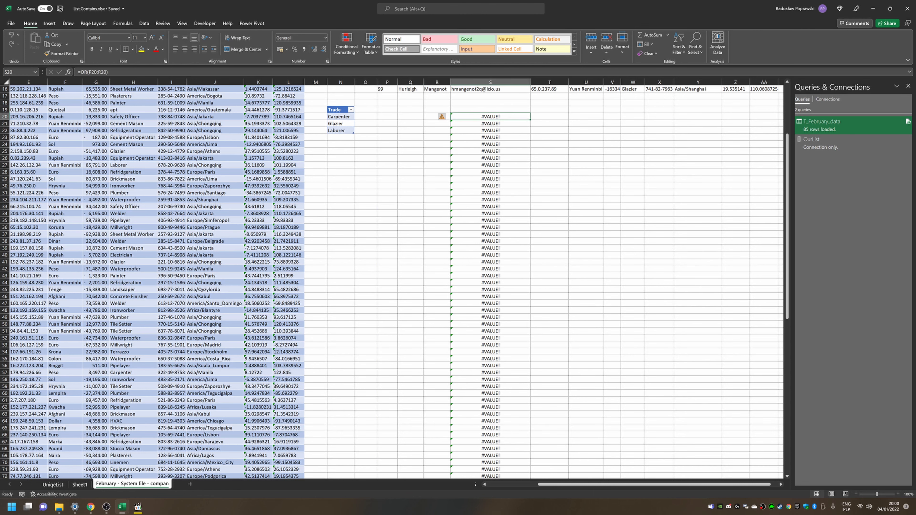
{"action": "key", "text": "ctrl+shift+Down"}
{"action": "key", "text": "Delete"}
Step: Inspect the existing FILTER formula with BYROW and LAMBDA in P1, then return to P19
{"action": "key", "text": "Left"}
{"action": "key", "text": "Left"}
{"action": "key", "text": "Left"}
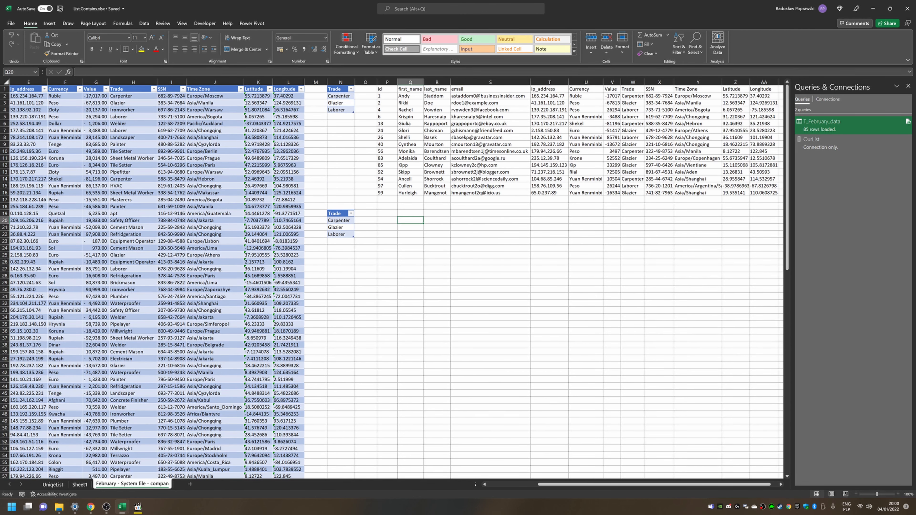
{"action": "key", "text": "ctrl+Up"}
{"action": "key", "text": "F2"}
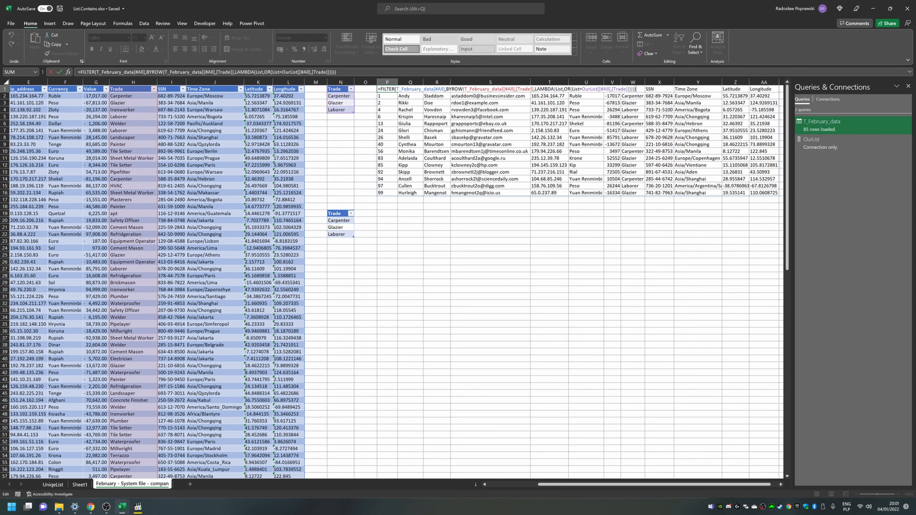
{"action": "key", "text": "Return"}
{"action": "key", "text": "Down"}
{"action": "key", "text": "Down"}
{"action": "key", "text": "Down"}
{"action": "key", "text": "Down"}
{"action": "key", "text": "Down"}
{"action": "key", "text": "Down"}
{"action": "key", "text": "Down"}
{"action": "key", "text": "Down"}
{"action": "key", "text": "Down"}
{"action": "key", "text": "Down"}
{"action": "key", "text": "Down"}
{"action": "key", "text": "Down"}
{"action": "key", "text": "Down"}
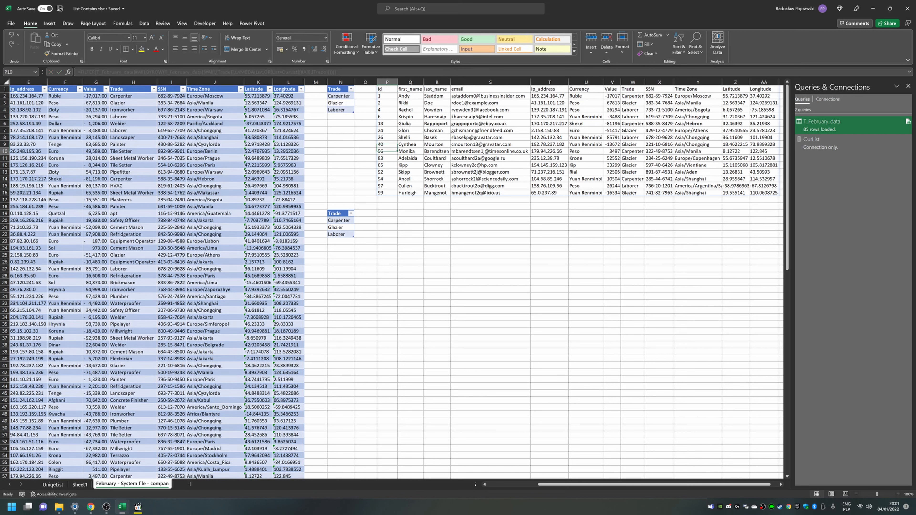
{"action": "key", "text": "Down"}
{"action": "key", "text": "Down"}
{"action": "key", "text": "Down"}
{"action": "key", "text": "Down"}
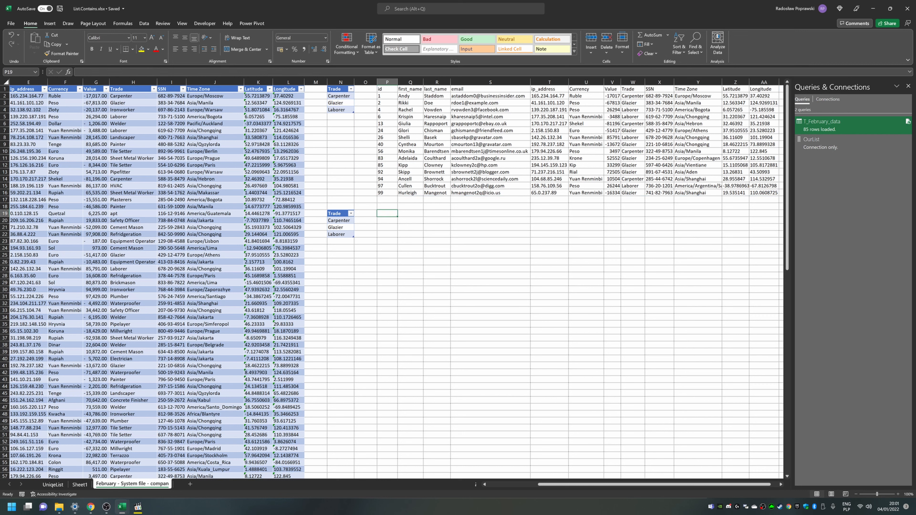
Step: Start a FILTER formula in P19 using the whole T_February_data table as the array
{"action": "type", "text": "=FILTER("}
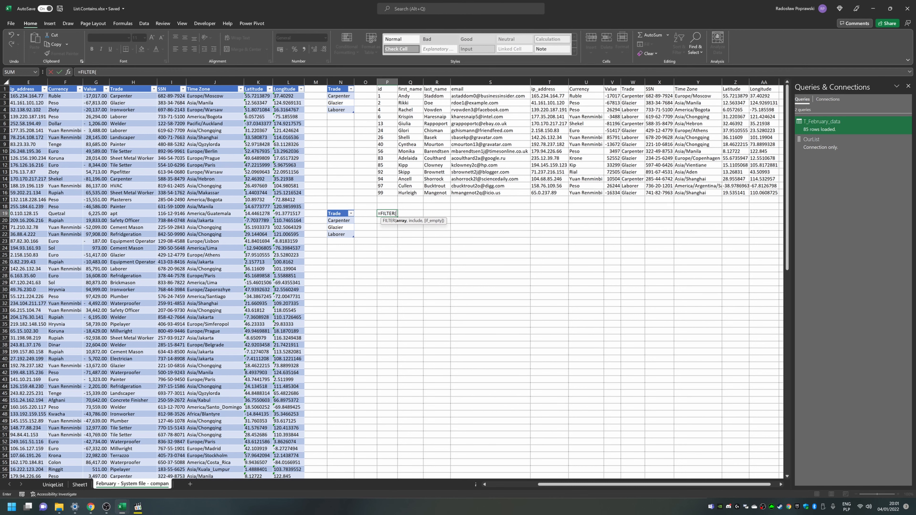
{"action": "key", "text": "Left"}
{"action": "key", "text": "Left"}
{"action": "key", "text": "Left"}
{"action": "key", "text": "Left"}
{"action": "key", "text": "Left"}
{"action": "key", "text": "Left"}
{"action": "key", "text": "Left"}
{"action": "key", "text": "Left"}
{"action": "key", "text": "Left"}
{"action": "key", "text": "Left"}
{"action": "key", "text": "Left"}
{"action": "key", "text": "Left"}
{"action": "key", "text": "Left"}
{"action": "key", "text": "Left"}
{"action": "key", "text": "Left"}
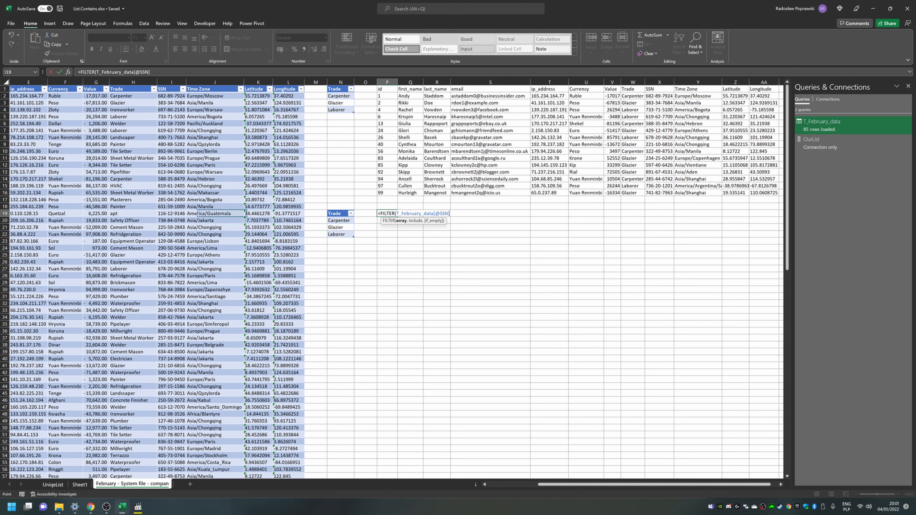
{"action": "key", "text": "ctrl+Up"}
{"action": "key", "text": "ctrl+shift+Right"}
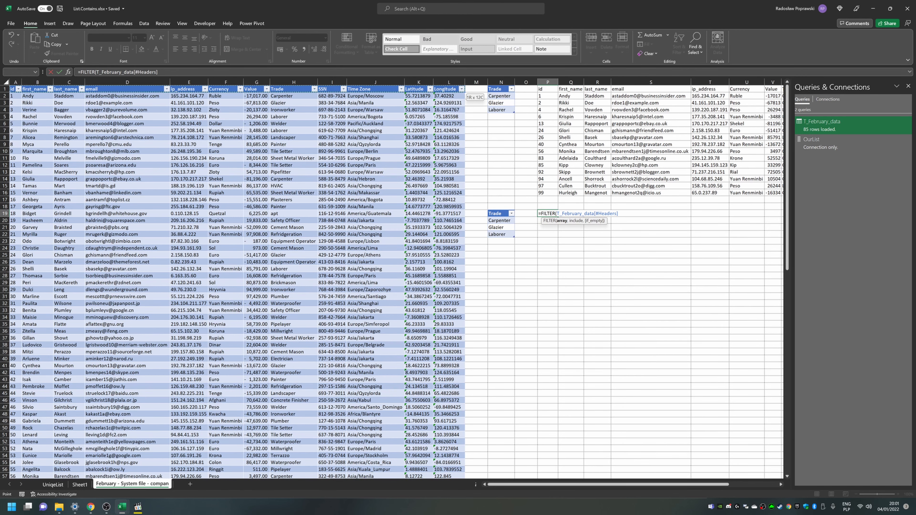
{"action": "key", "text": "ctrl+shift+Down"}
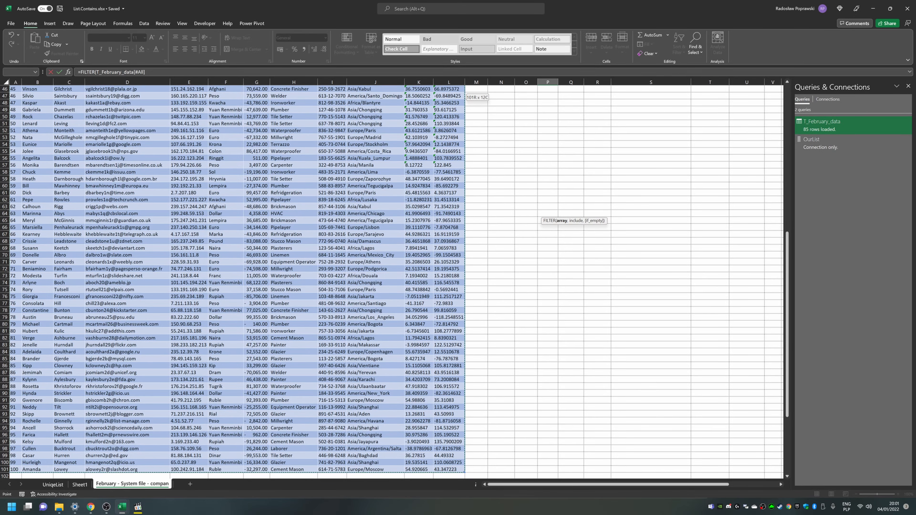
{"action": "key", "text": "ctrl+BackSpace"}
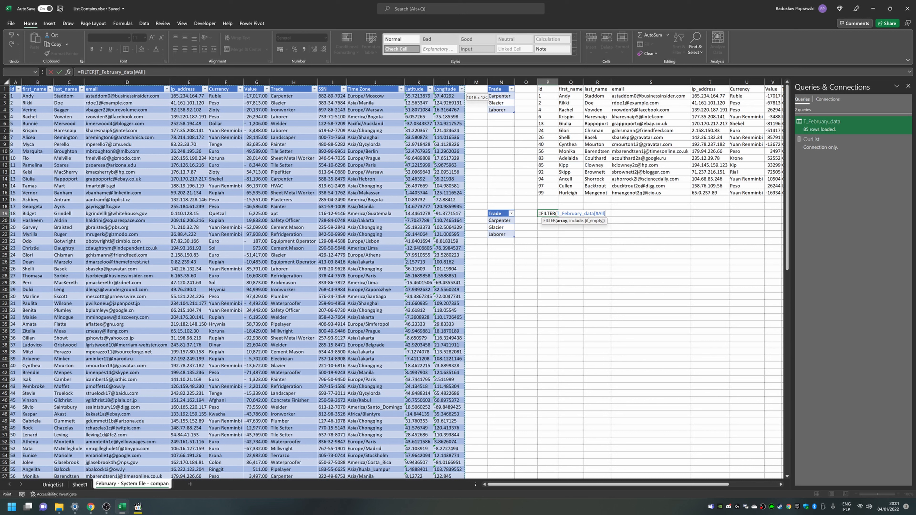
{"action": "type", "text": ","}
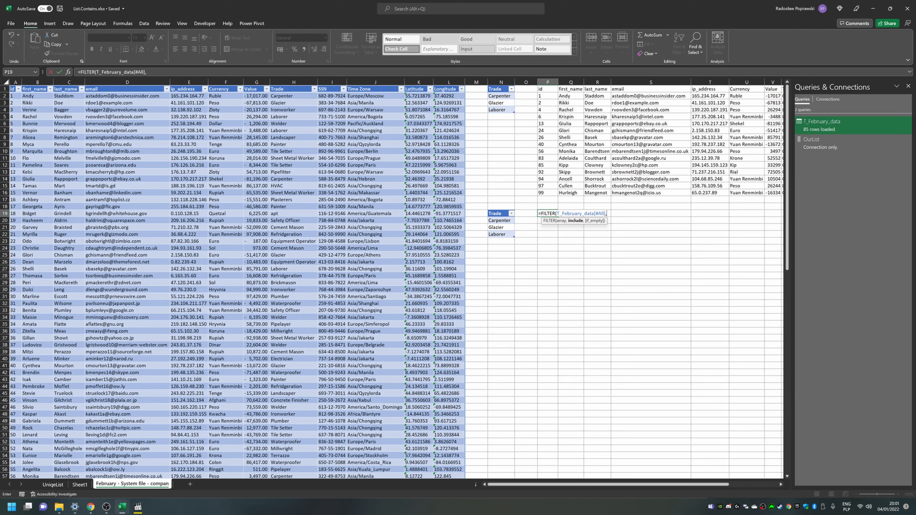
{"action": "type", "text": "by"}
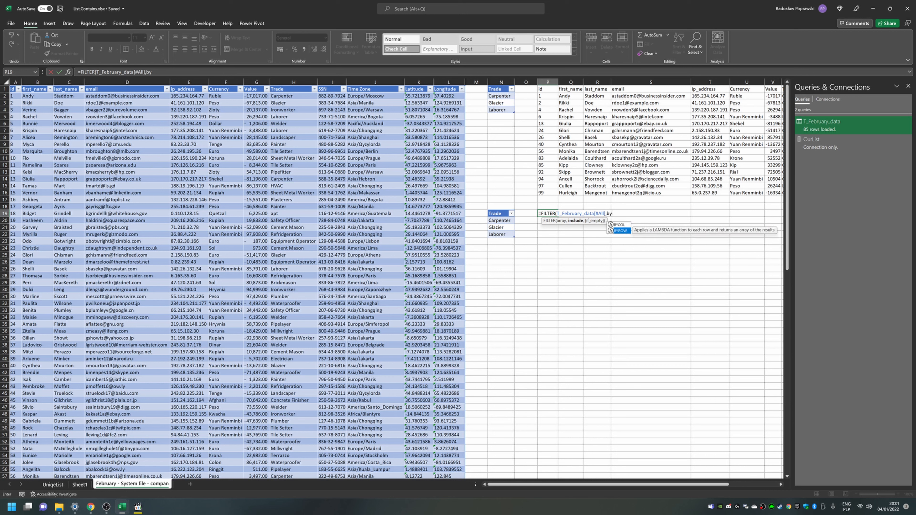
{"action": "key", "text": "Tab"}
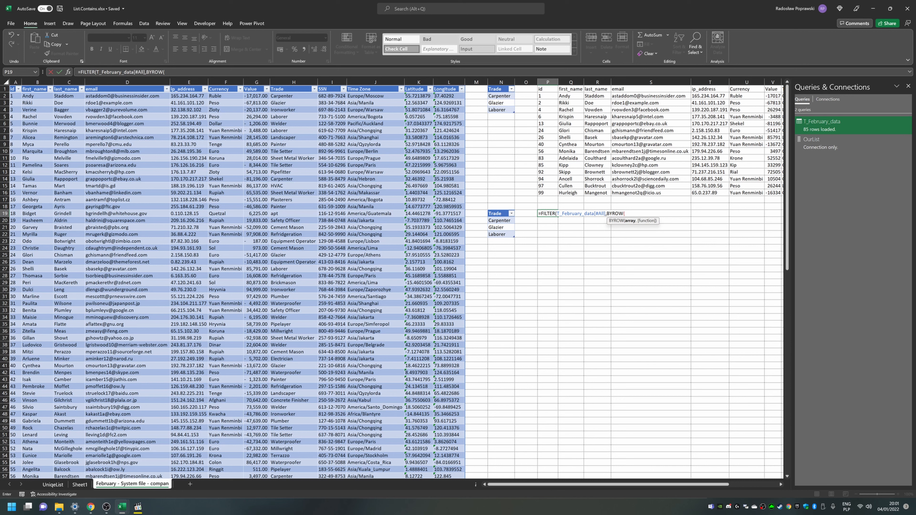
{"action": "key", "text": "Left"}
{"action": "key", "text": "Left"}
{"action": "key", "text": "Left"}
{"action": "key", "text": "Left"}
{"action": "key", "text": "Left"}
{"action": "key", "text": "Left"}
{"action": "key", "text": "Left"}
{"action": "key", "text": "Left"}
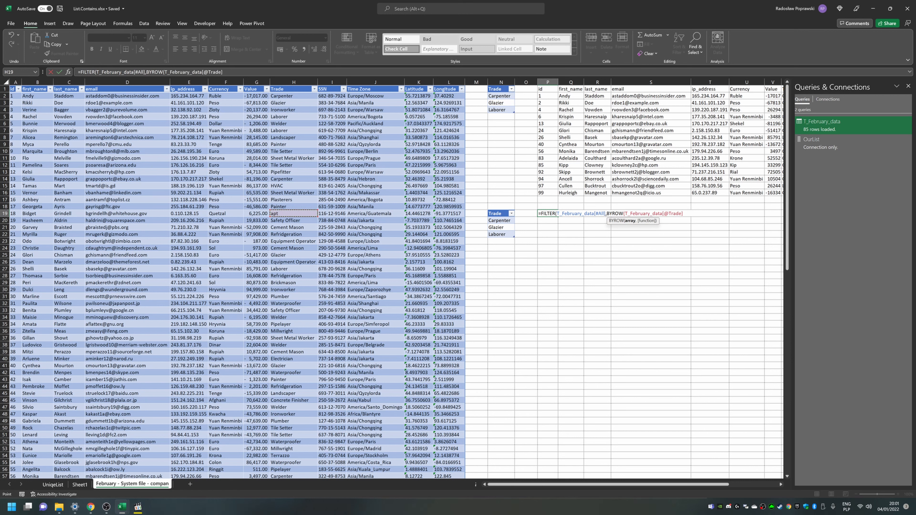
{"action": "key", "text": "ctrl+space"}
{"action": "key", "text": "ctrl+space"}
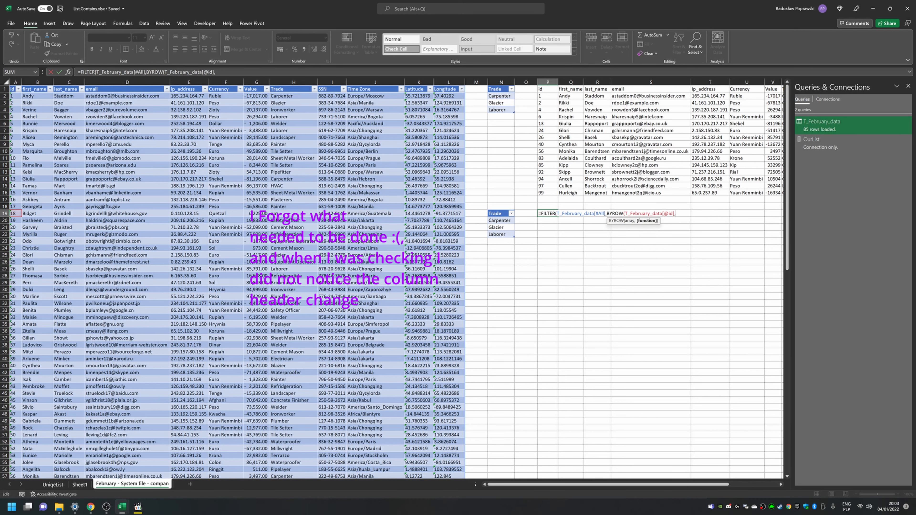
Step: Inside BYROW, add a LAMBDA with parameter List whose calculation begins with OR(List
{"action": "type", "text": "LAMBDA(List"}
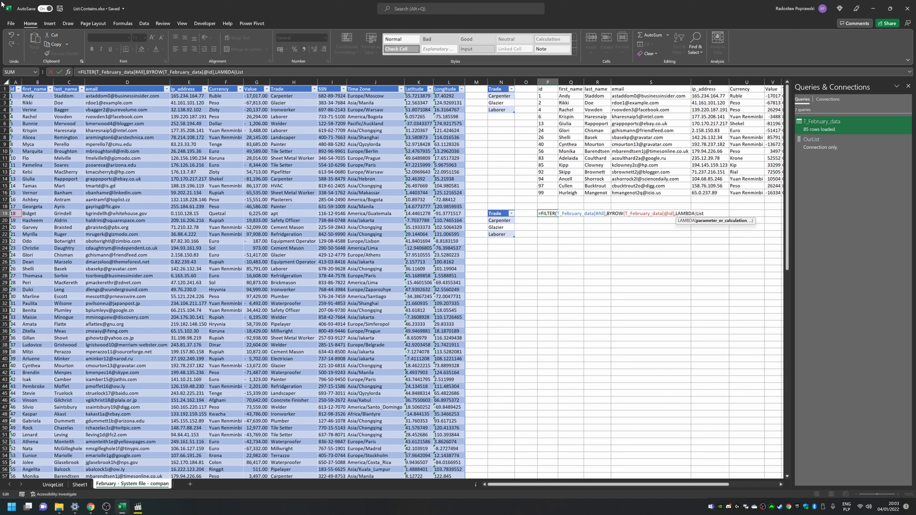
{"action": "type", "text": ","}
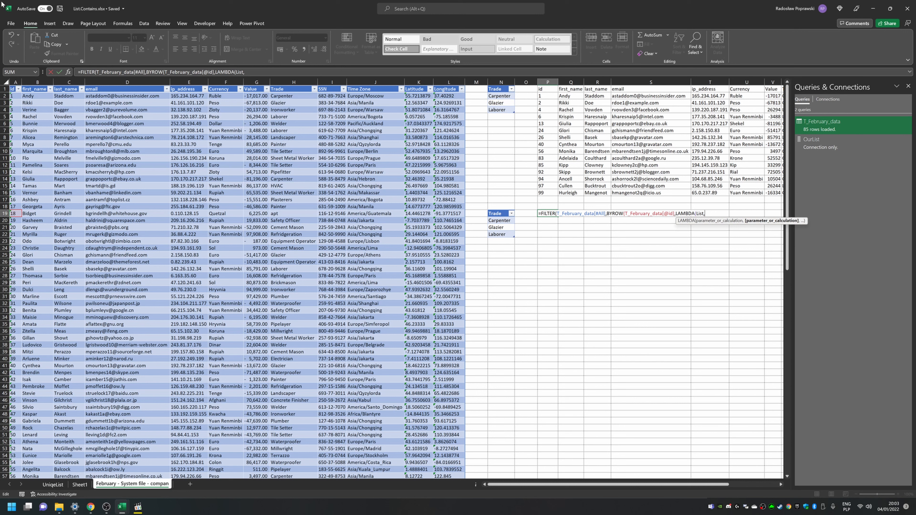
{"action": "type", "text": "or"}
{"action": "key", "text": "Tab"}
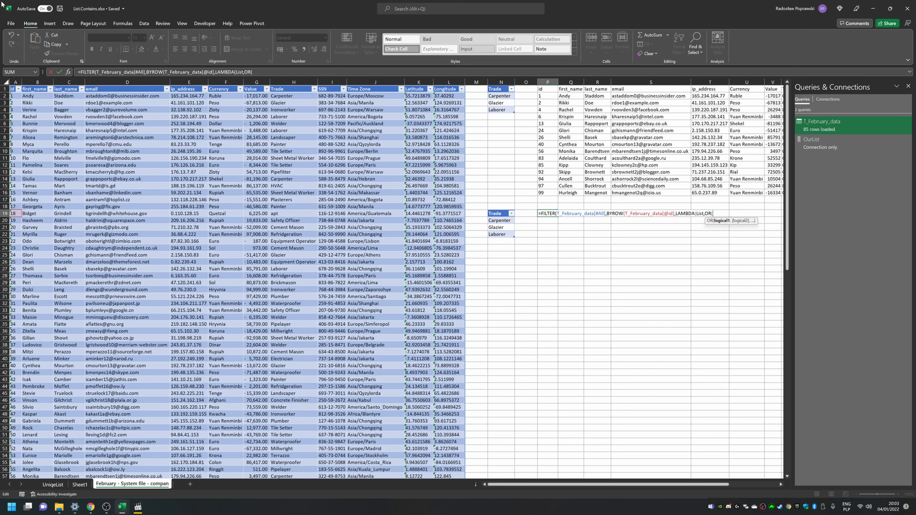
{"action": "type", "text": "List"}
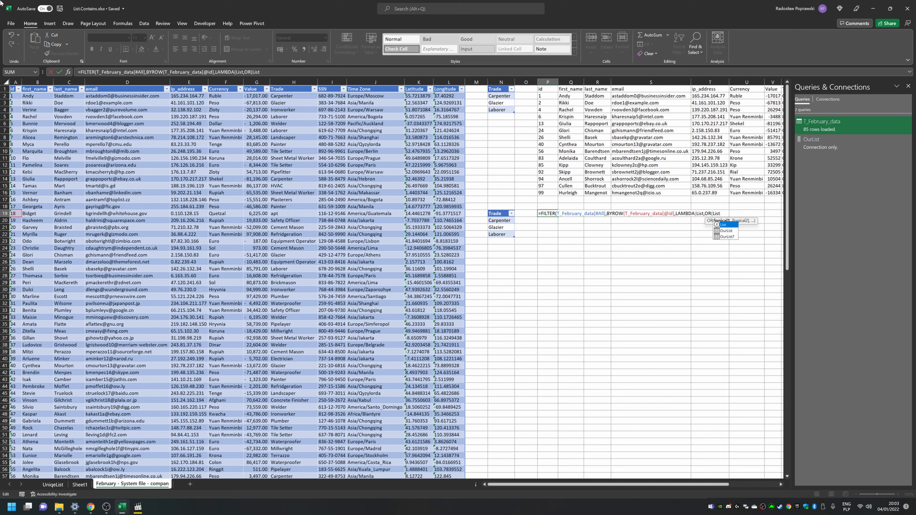
Step: Compare List with the Trade column of the second criteria table, close all brackets and enter the formula
{"action": "key", "text": "Escape"}
{"action": "key", "text": "F2"}
{"action": "key", "text": "Left"}
{"action": "key", "text": "Left"}
{"action": "key", "text": "Left"}
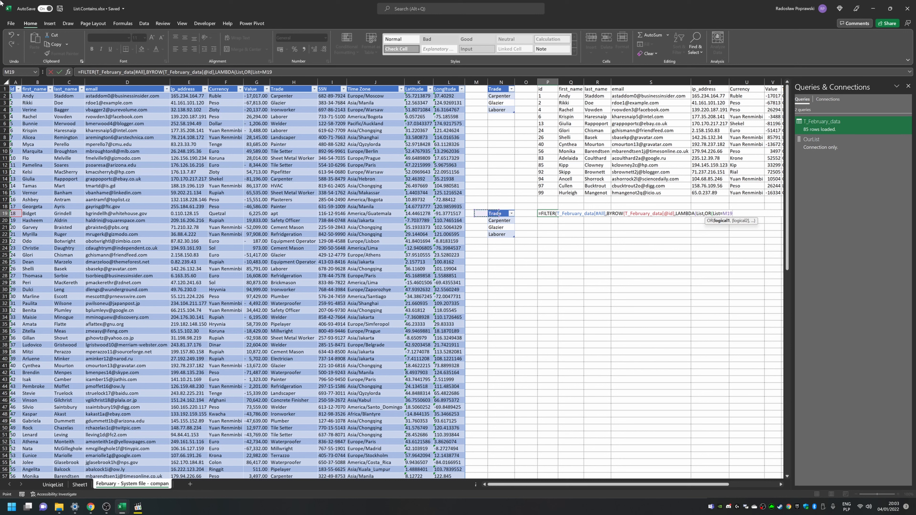
{"action": "key", "text": "Right"}
{"action": "key", "text": "shift+Down"}
{"action": "key", "text": "shift+Down"}
{"action": "key", "text": "shift+Down"}
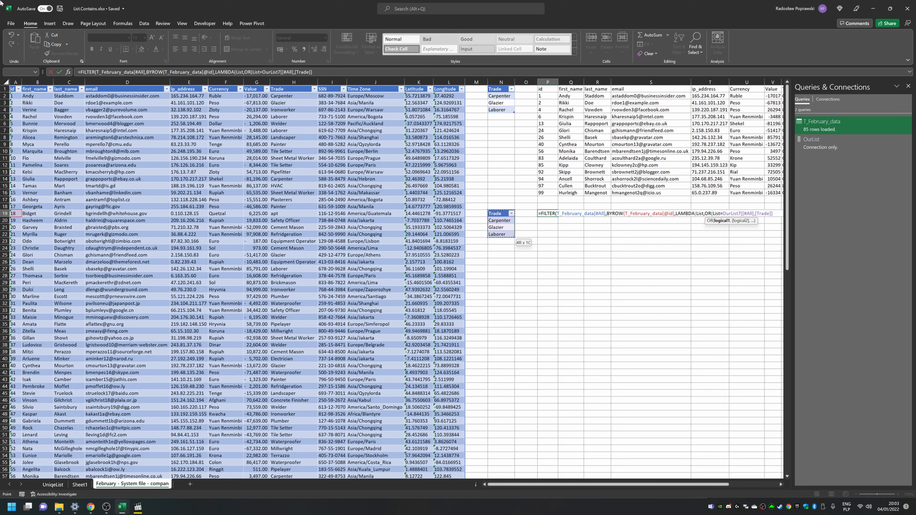
{"action": "type", "text": ")"}
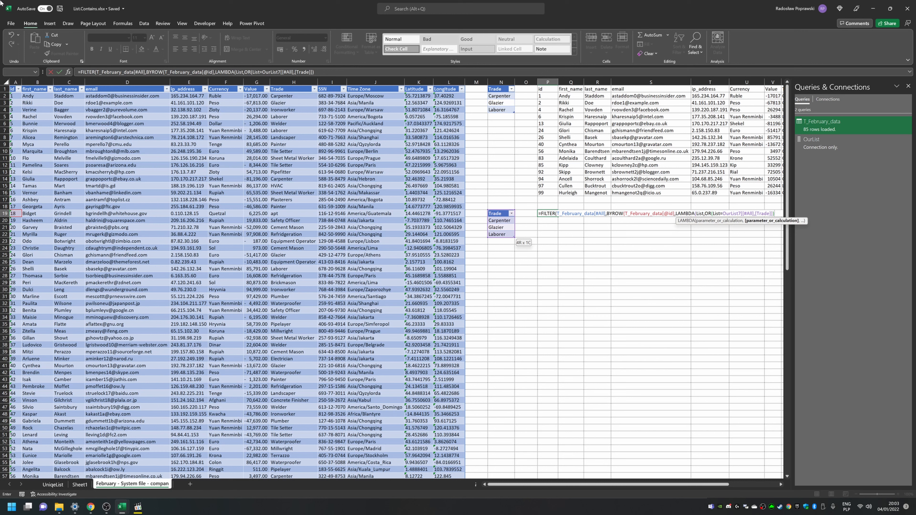
{"action": "type", "text": "))"}
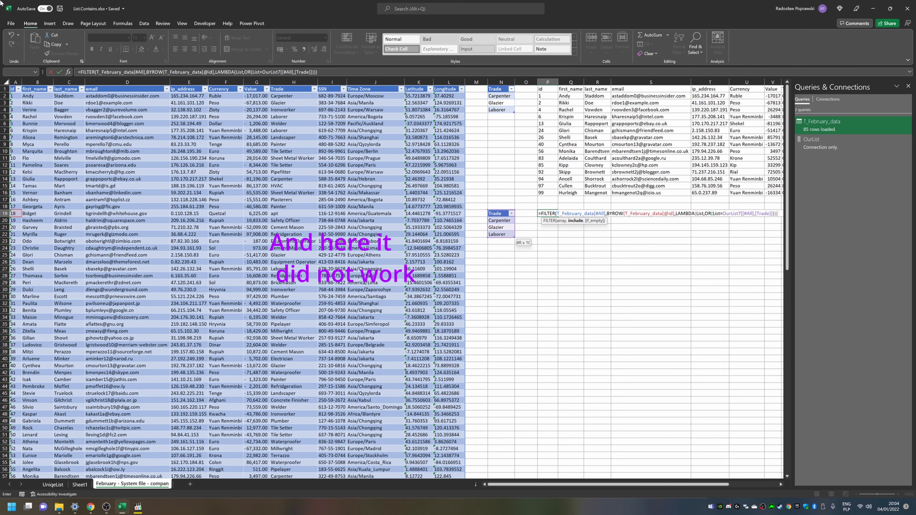
{"action": "key", "text": "Return"}
Step: Compare the new P19 formula against the working FILTER formula in P1 to locate the error
{"action": "key", "text": "Up"}
{"action": "key", "text": "F2"}
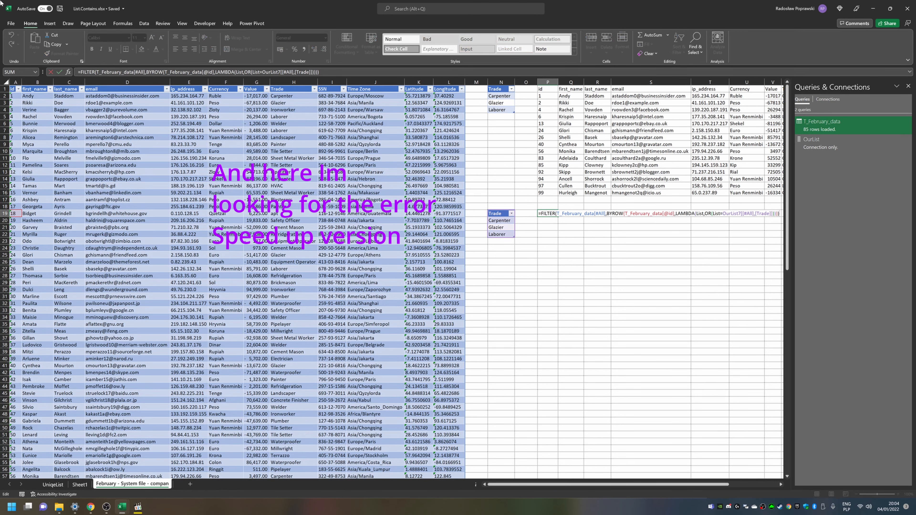
{"action": "key", "text": "Escape"}
{"action": "key", "text": "ctrl+Up"}
{"action": "key", "text": "ctrl+Up"}
{"action": "key", "text": "F2"}
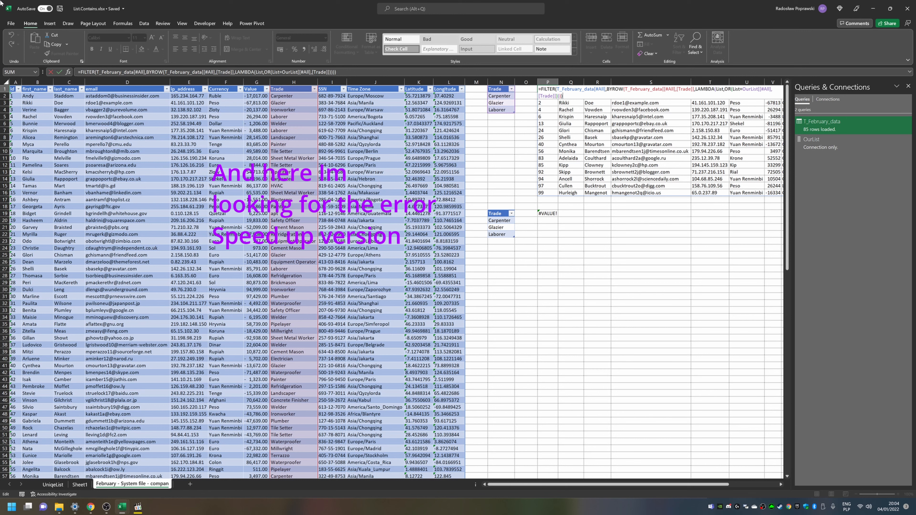
{"action": "key", "text": "Escape"}
{"action": "key", "text": "ctrl+Down"}
{"action": "key", "text": "ctrl+Down"}
{"action": "key", "text": "F2"}
{"action": "key", "text": "Left"}
{"action": "key", "text": "Left"}
{"action": "key", "text": "Escape"}
{"action": "key", "text": "ctrl+Up"}
{"action": "key", "text": "ctrl+Up"}
{"action": "key", "text": "F2"}
{"action": "key", "text": "Left"}
{"action": "key", "text": "Left"}
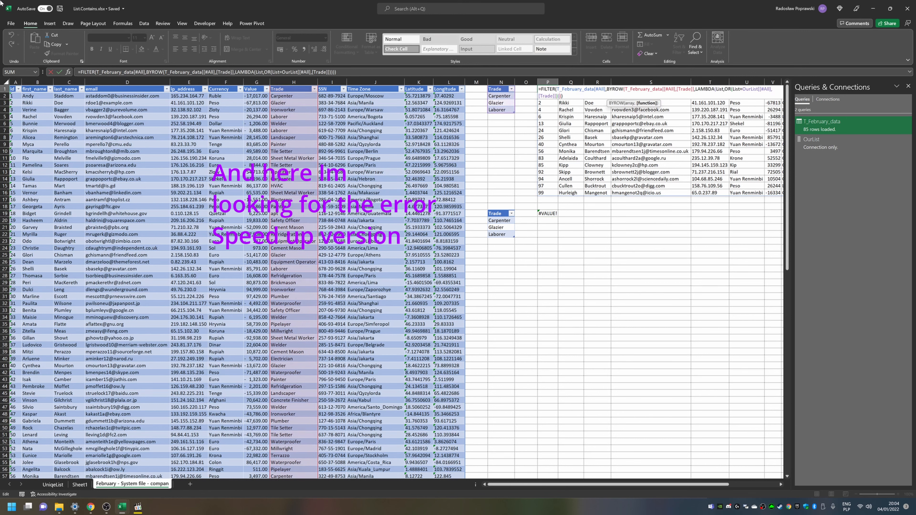
{"action": "key", "text": "Escape"}
{"action": "key", "text": "ctrl+Down"}
{"action": "key", "text": "ctrl+Down"}
{"action": "key", "text": "F2"}
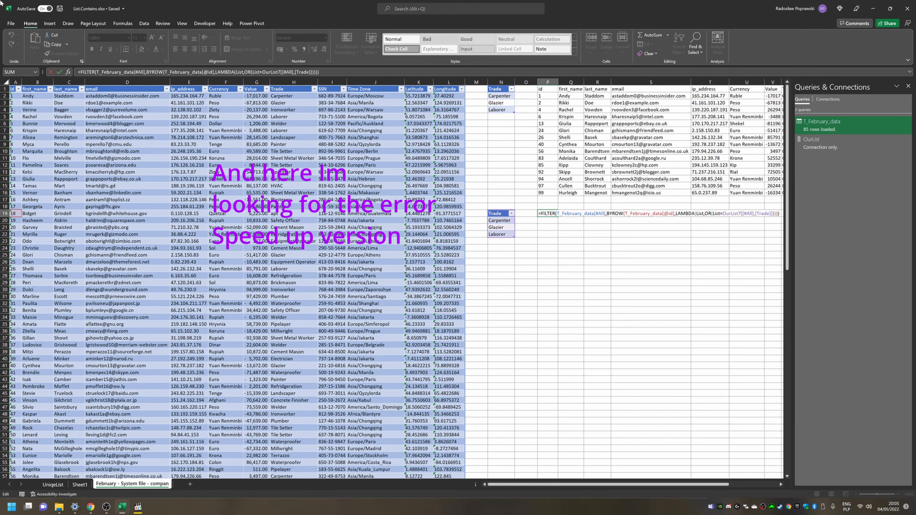
Step: Try removing the Id column name from BYROW's row reference in the P19 formula and re-enter it
{"action": "key", "text": "Escape"}
{"action": "key", "text": "ctrl+Up"}
{"action": "key", "text": "ctrl+Up"}
{"action": "key", "text": "F2"}
{"action": "key", "text": "Escape"}
{"action": "key", "text": "ctrl+Down"}
{"action": "key", "text": "ctrl+Down"}
{"action": "key", "text": "F2"}
{"action": "key", "text": "Left"}
{"action": "key", "text": "Left"}
{"action": "key", "text": "BackSpace"}
{"action": "key", "text": "BackSpace"}
{"action": "key", "text": "BackSpace"}
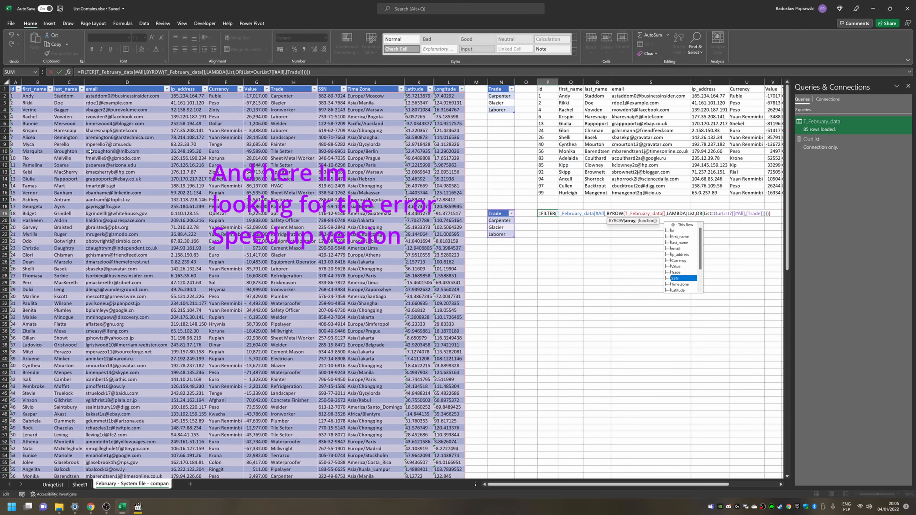
{"action": "key", "text": "Return"}
Step: Change BYROW's array argument in P19 to the February table's whole Trade column and enter the formula
{"action": "key", "text": "ctrl+Up"}
{"action": "key", "text": "ctrl+Up"}
{"action": "key", "text": "ctrl+Up"}
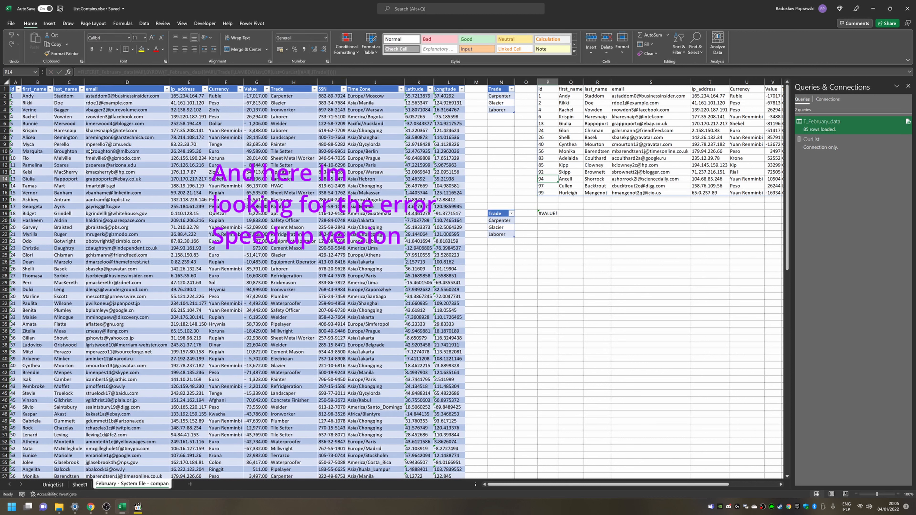
{"action": "key", "text": "F2"}
{"action": "key", "text": "Escape"}
{"action": "key", "text": "ctrl+Down"}
{"action": "key", "text": "ctrl+Down"}
{"action": "key", "text": "F2"}
{"action": "key", "text": "Left"}
{"action": "key", "text": "Left"}
{"action": "key", "text": "Left"}
{"action": "key", "text": "Left"}
{"action": "key", "text": "Left"}
{"action": "key", "text": "Left"}
{"action": "key", "text": "Left"}
{"action": "key", "text": "Left"}
{"action": "key", "text": "Left"}
{"action": "key", "text": "Left"}
{"action": "key", "text": "Left"}
{"action": "key", "text": "Left"}
{"action": "key", "text": "Left"}
{"action": "key", "text": "Left"}
{"action": "key", "text": "Left"}
{"action": "key", "text": "Left"}
{"action": "key", "text": "Left"}
{"action": "key", "text": "Left"}
{"action": "key", "text": "Left"}
{"action": "key", "text": "Left"}
{"action": "key", "text": "BackSpace"}
{"action": "key", "text": "BackSpace"}
{"action": "key", "text": "BackSpace"}
{"action": "key", "text": "BackSpace"}
{"action": "key", "text": "BackSpace"}
{"action": "type", "text": "[Trade]"}
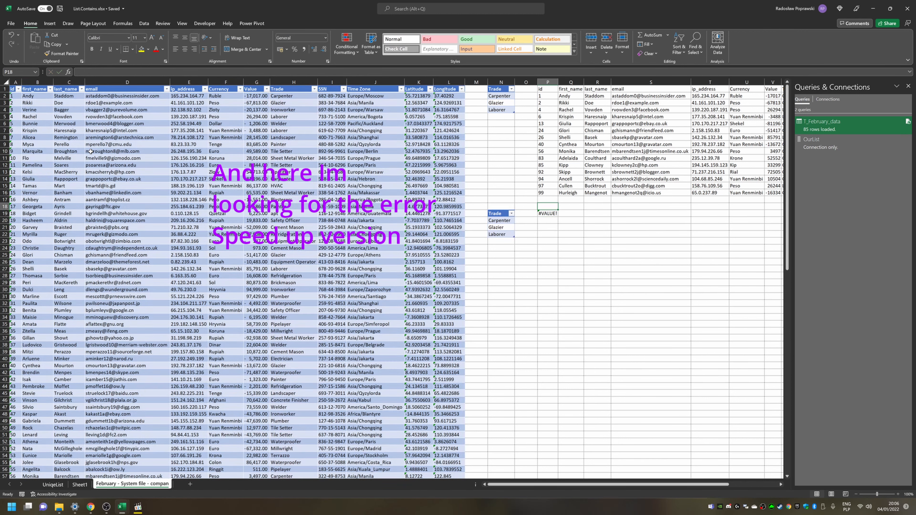
{"action": "key", "text": "shift+Left"}
{"action": "key", "text": "shift+Left"}
{"action": "key", "text": "shift+Left"}
{"action": "key", "text": "shift+Left"}
{"action": "key", "text": "shift+Left"}
{"action": "key", "text": "shift+Left"}
{"action": "key", "text": "shift+Left"}
{"action": "key", "text": "shift+Left"}
{"action": "key", "text": "shift+Left"}
{"action": "key", "text": "shift+Left"}
{"action": "key", "text": "shift+Left"}
{"action": "key", "text": "shift+Left"}
{"action": "key", "text": "BackSpace"}
{"action": "key", "text": "F2"}
{"action": "key", "text": "ctrl+Left"}
{"action": "key", "text": "ctrl+Left"}
{"action": "key", "text": "Left"}
{"action": "key", "text": "Left"}
{"action": "key", "text": "Left"}
{"action": "key", "text": "Left"}
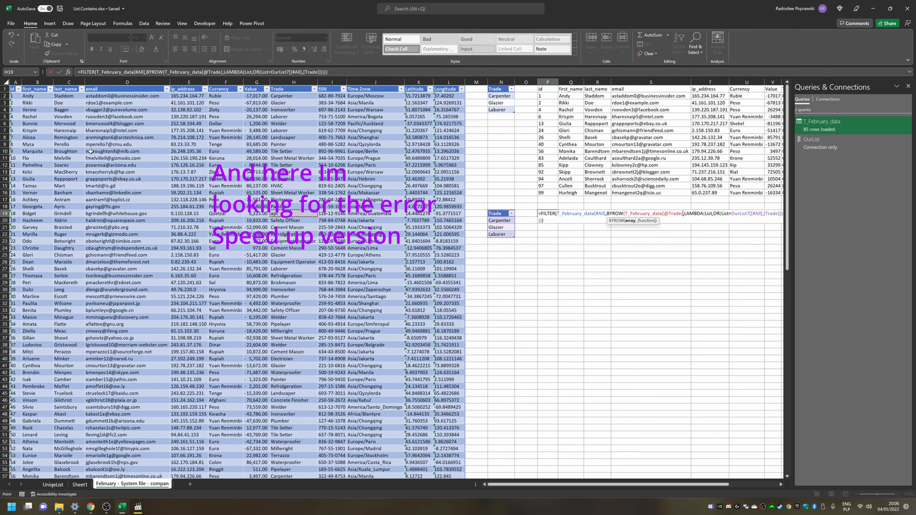
{"action": "key", "text": "ctrl+space"}
{"action": "key", "text": "ctrl+space"}
{"action": "key", "text": "Return"}
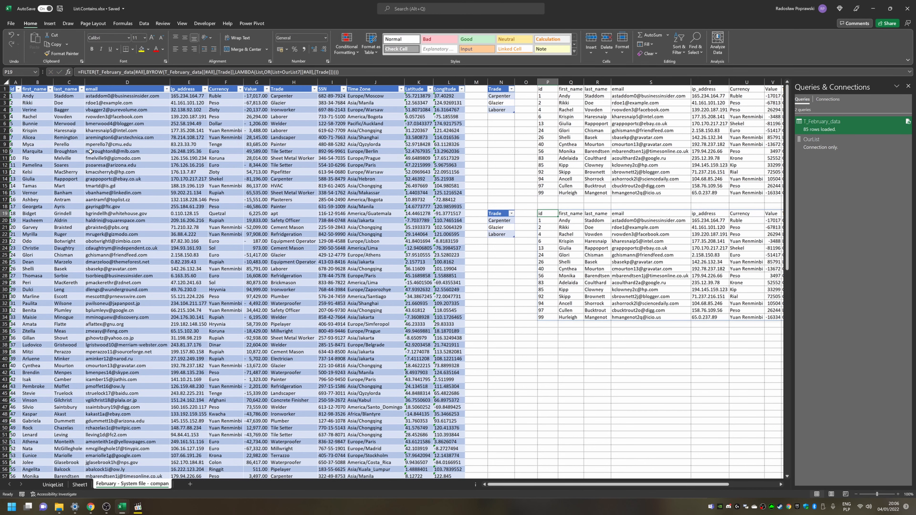
Step: Copy the second Trade criteria table to a new location further down the sheet, at N36
{"action": "key", "text": "F2"}
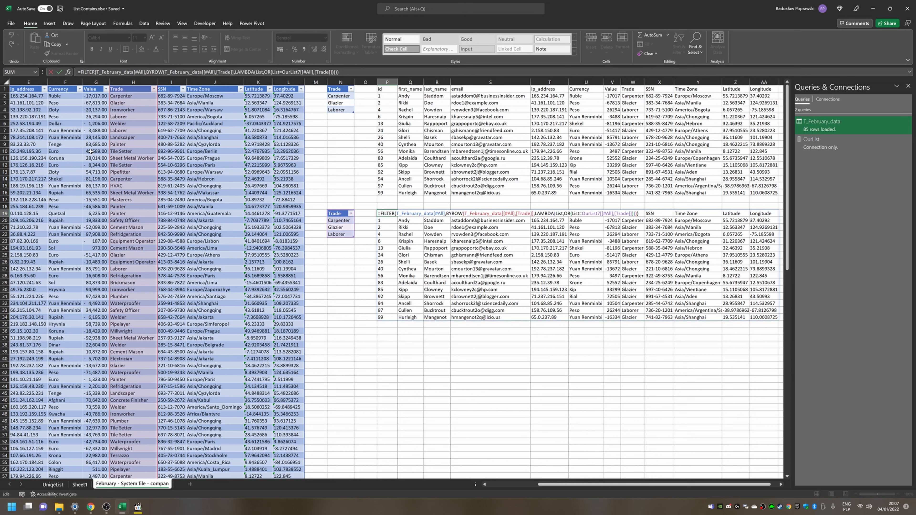
{"action": "key", "text": "Escape"}
{"action": "key", "text": "Left"}
{"action": "key", "text": "Left"}
{"action": "key", "text": "ctrl+shift+Down"}
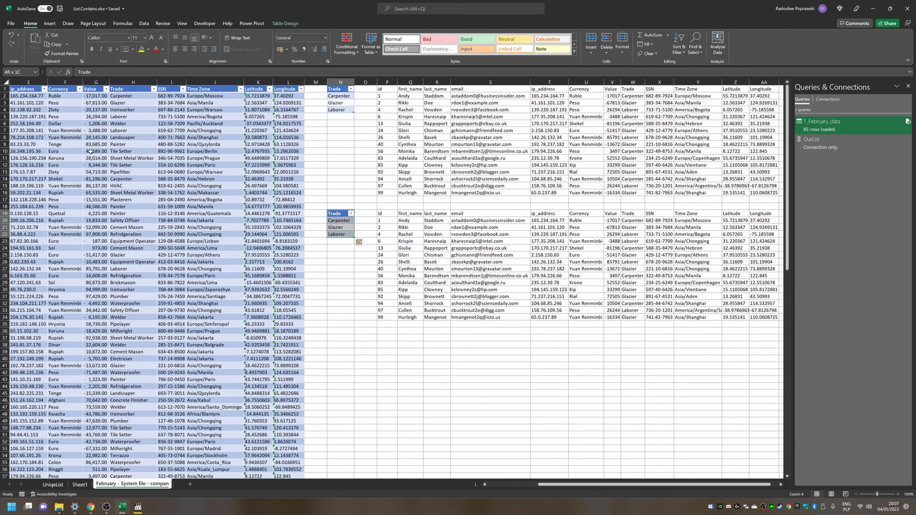
{"action": "key", "text": "ctrl+c"}
{"action": "key", "text": "Down"}
{"action": "key", "text": "Down"}
{"action": "key", "text": "Down"}
{"action": "key", "text": "Down"}
{"action": "key", "text": "Down"}
{"action": "key", "text": "Down"}
{"action": "key", "text": "Down"}
{"action": "key", "text": "Down"}
{"action": "key", "text": "Down"}
{"action": "key", "text": "Down"}
{"action": "key", "text": "Down"}
{"action": "key", "text": "Down"}
{"action": "key", "text": "Down"}
{"action": "key", "text": "Down"}
{"action": "key", "text": "Down"}
{"action": "key", "text": "Down"}
{"action": "key", "text": "Down"}
{"action": "key", "text": "ctrl+v"}
{"action": "key", "text": "Right"}
{"action": "key", "text": "Right"}
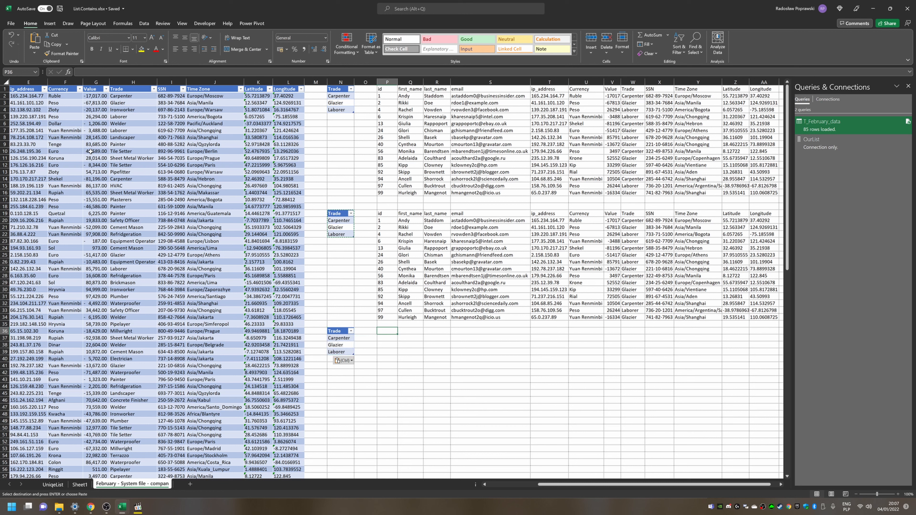
Step: Copy the working P19 formula into P36 beside the new criteria table
{"action": "key", "text": "ctrl+Up"}
{"action": "key", "text": "ctrl+Up"}
{"action": "key", "text": "ctrl+c"}
{"action": "key", "text": "Down"}
{"action": "key", "text": "Down"}
{"action": "key", "text": "Down"}
{"action": "key", "text": "Down"}
{"action": "key", "text": "Down"}
{"action": "key", "text": "Down"}
{"action": "key", "text": "Down"}
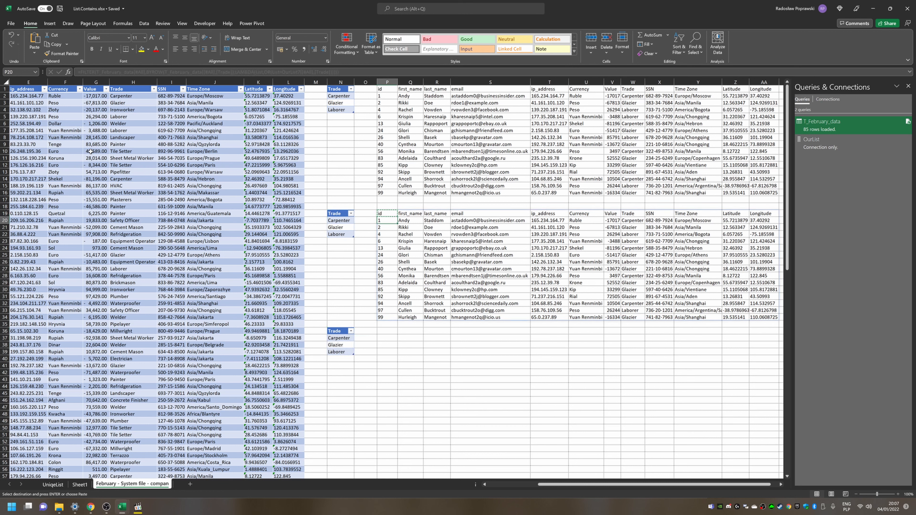
{"action": "key", "text": "Down"}
{"action": "key", "text": "Down"}
{"action": "key", "text": "Down"}
{"action": "key", "text": "Down"}
{"action": "key", "text": "Down"}
{"action": "key", "text": "Down"}
{"action": "key", "text": "Down"}
{"action": "key", "text": "Down"}
{"action": "key", "text": "Down"}
{"action": "key", "text": "Down"}
{"action": "key", "text": "ctrl+v"}
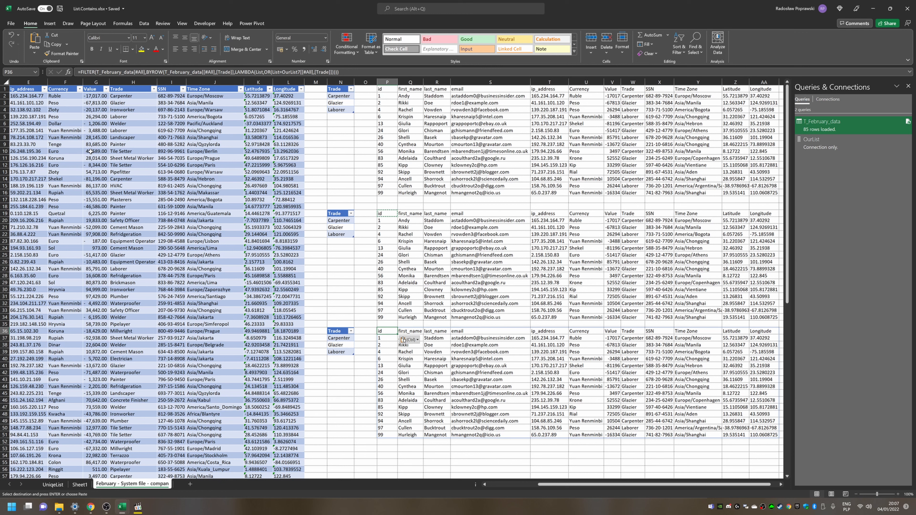
Step: Enter Anything in S40 inside the P36 spill range, then delete that entry
{"action": "key", "text": "ctrl+a"}
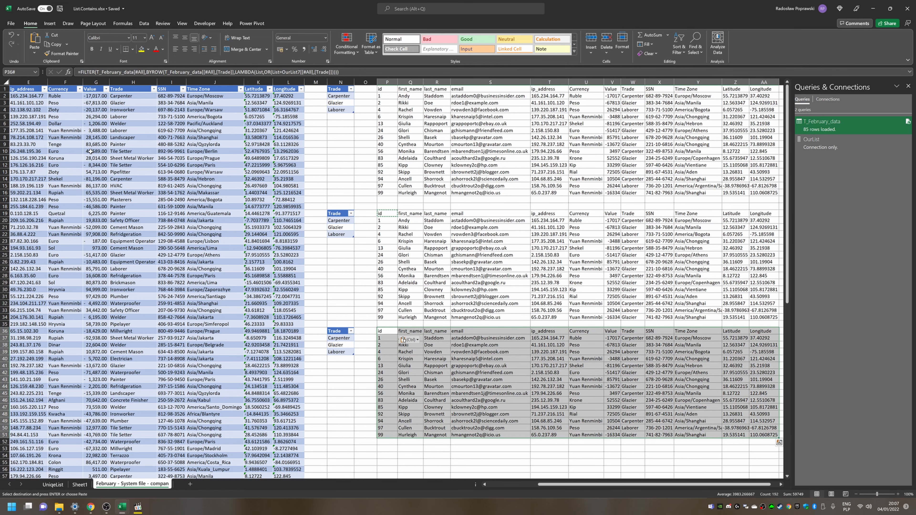
{"action": "key", "text": "Right"}
{"action": "key", "text": "Down"}
{"action": "key", "text": "Down"}
{"action": "key", "text": "Down"}
{"action": "key", "text": "Down"}
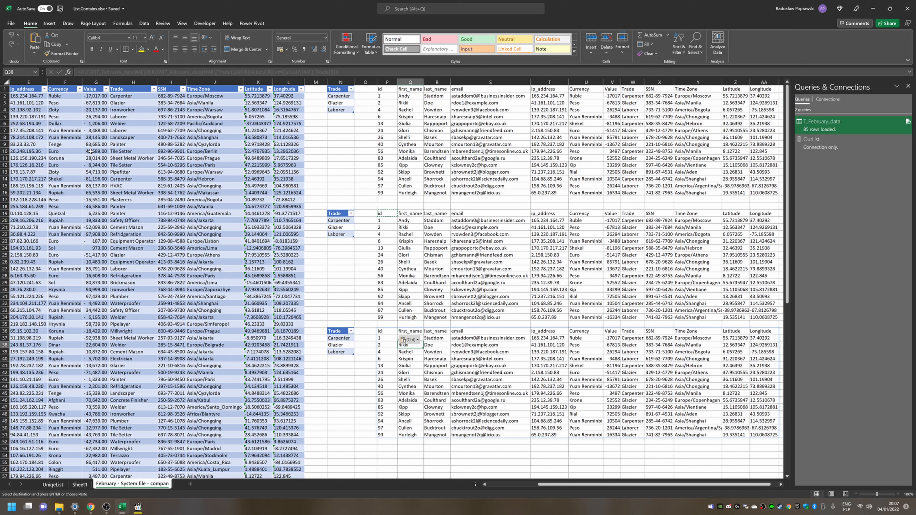
{"action": "key", "text": "Right"}
{"action": "key", "text": "Right"}
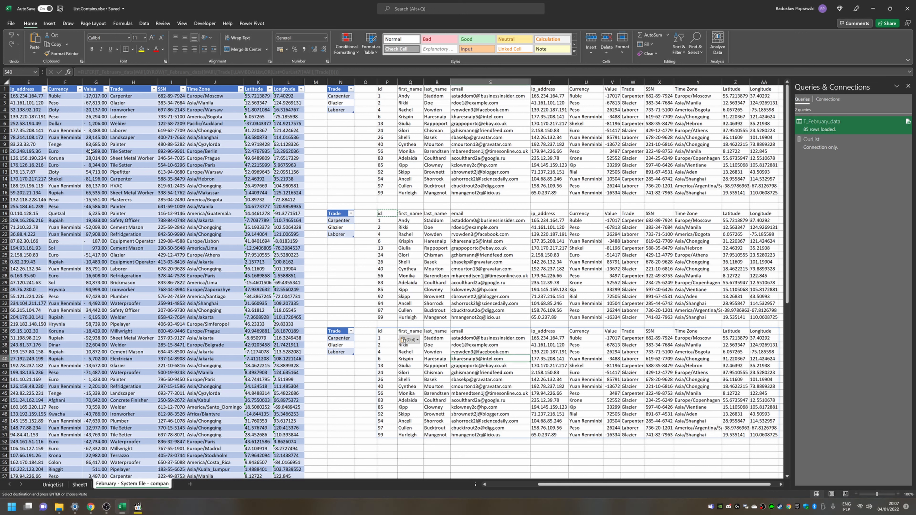
{"action": "type", "text": "Anyth"}
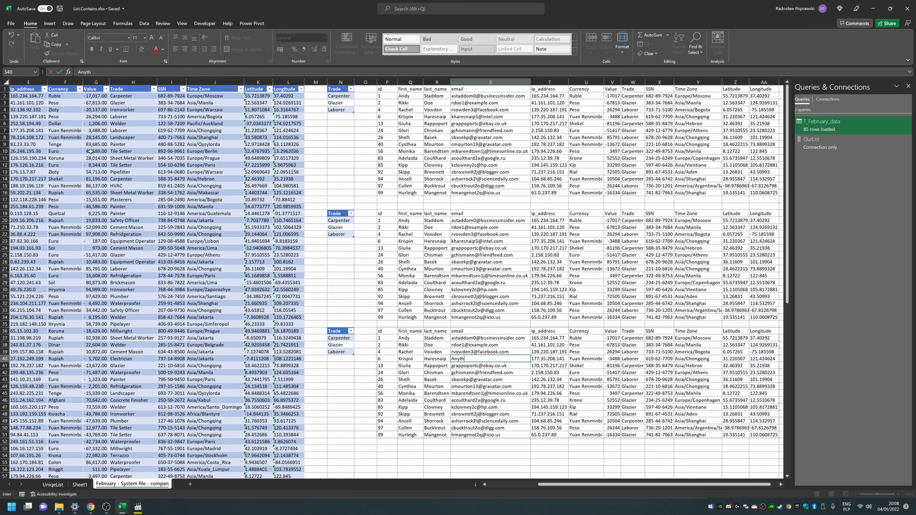
{"action": "type", "text": "ing"}
{"action": "key", "text": "Return"}
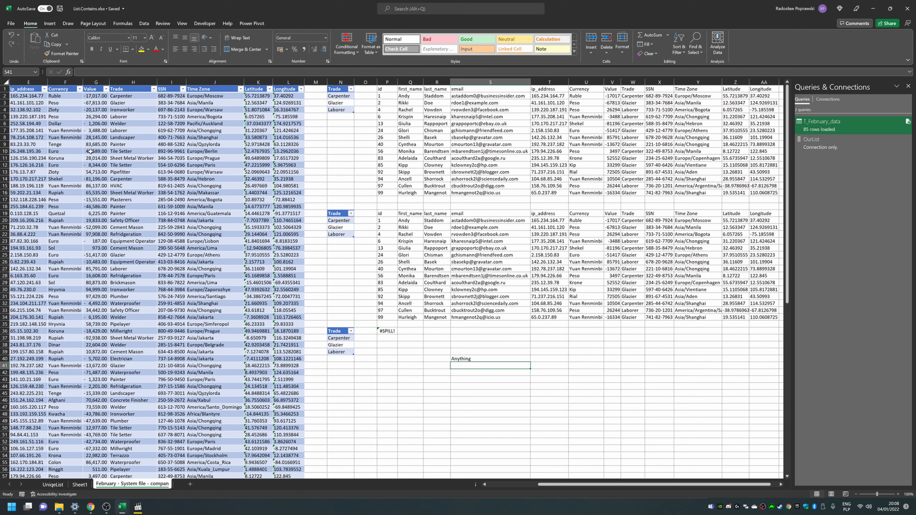
{"action": "key", "text": "Left"}
{"action": "key", "text": "Left"}
{"action": "key", "text": "Left"}
{"action": "key", "text": "ctrl+Up"}
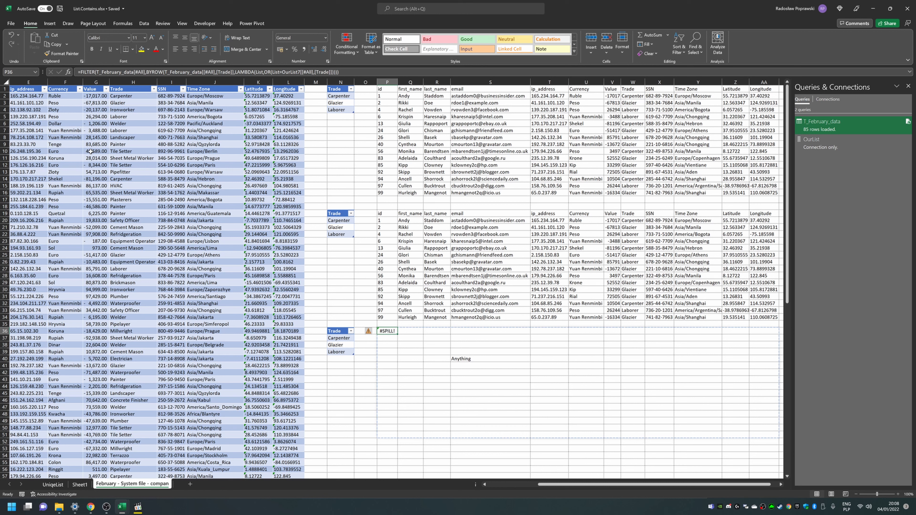
{"action": "key", "text": "Right"}
{"action": "key", "text": "Right"}
{"action": "key", "text": "Right"}
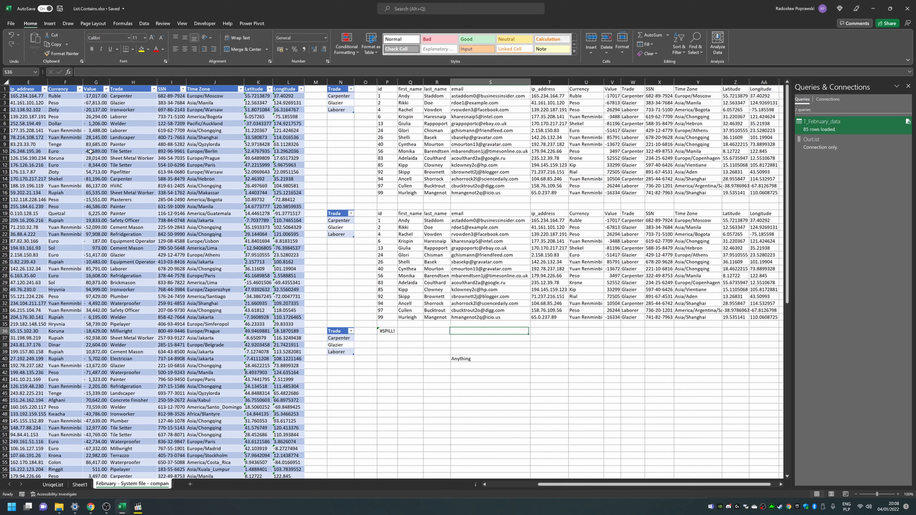
{"action": "key", "text": "Down"}
{"action": "key", "text": "Down"}
{"action": "key", "text": "Down"}
{"action": "key", "text": "Down"}
{"action": "key", "text": "Delete"}
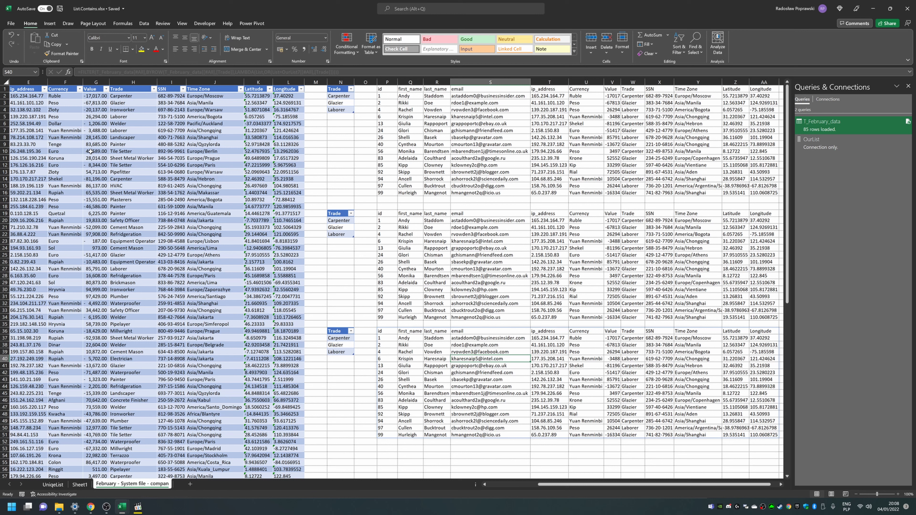
Step: In the P36 formula, replace the criteria reference with the Trade column of the new third criteria table
{"action": "key", "text": "Left"}
{"action": "key", "text": "Left"}
{"action": "key", "text": "Left"}
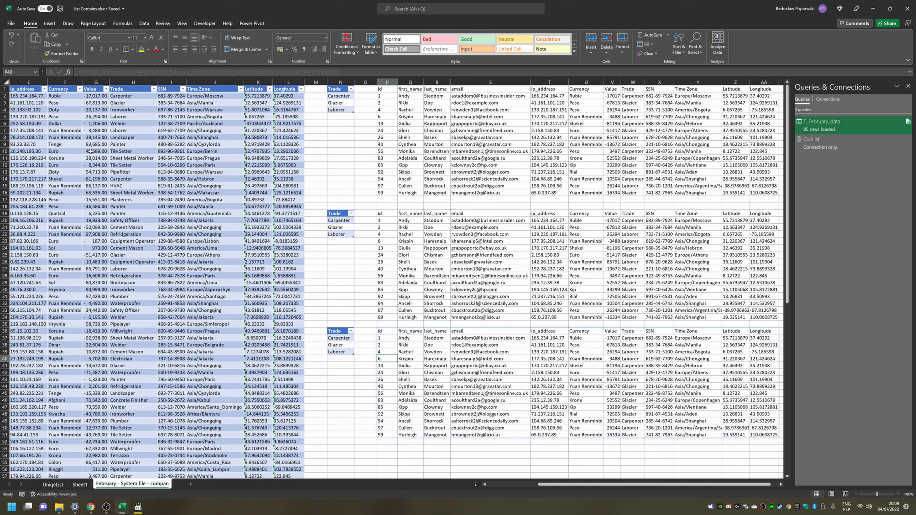
{"action": "key", "text": "Up"}
{"action": "key", "text": "Up"}
{"action": "key", "text": "Up"}
{"action": "key", "text": "Up"}
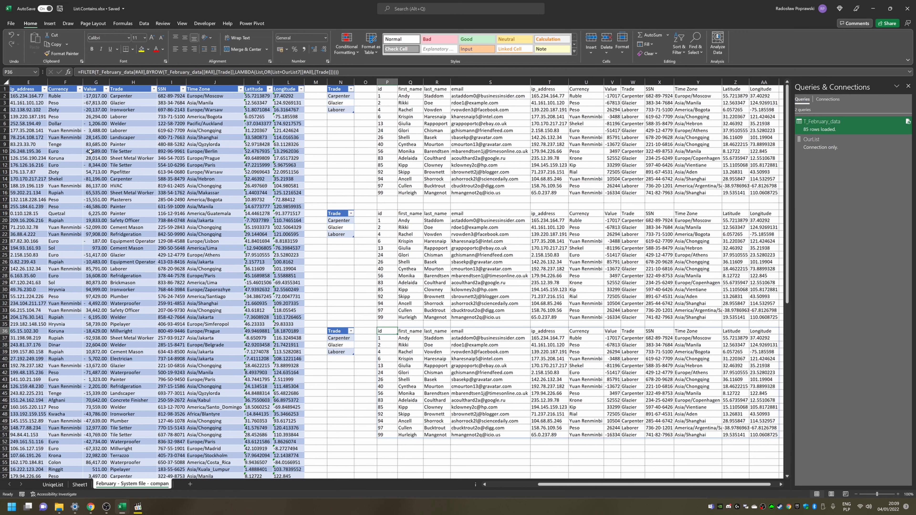
{"action": "key", "text": "F2"}
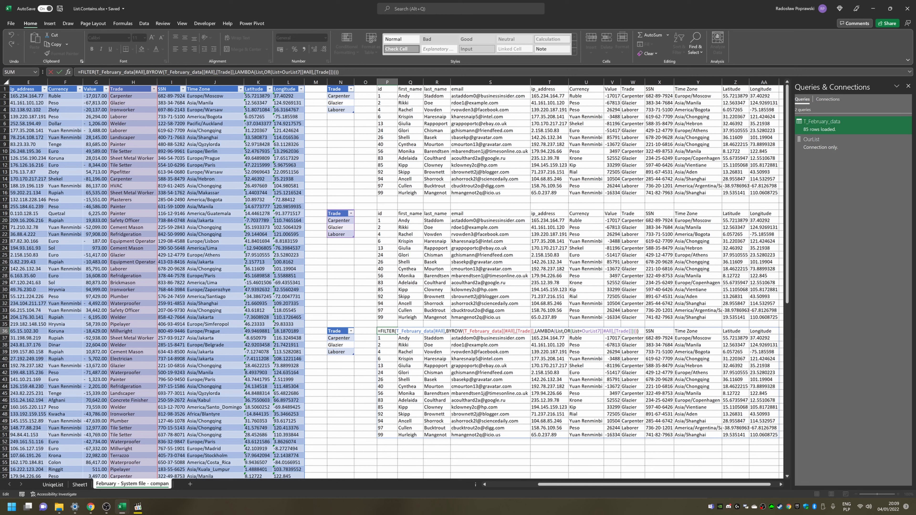
{"action": "key", "text": "ctrl+shift+Right"}
{"action": "key", "text": "ctrl+shift+Right"}
{"action": "key", "text": "ctrl+shift+Right"}
{"action": "key", "text": "ctrl+shift+Right"}
{"action": "key", "text": "ctrl+shift+Right"}
{"action": "key", "text": "ctrl+shift+Right"}
{"action": "key", "text": "shift+Left"}
{"action": "key", "text": "shift+Left"}
{"action": "key", "text": "shift+Left"}
{"action": "key", "text": "shift+Left"}
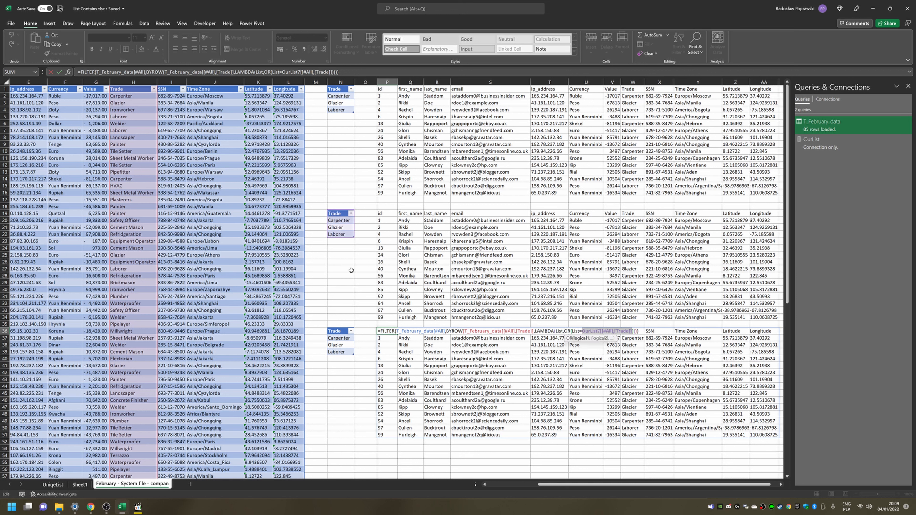
{"action": "key", "text": "BackSpace"}
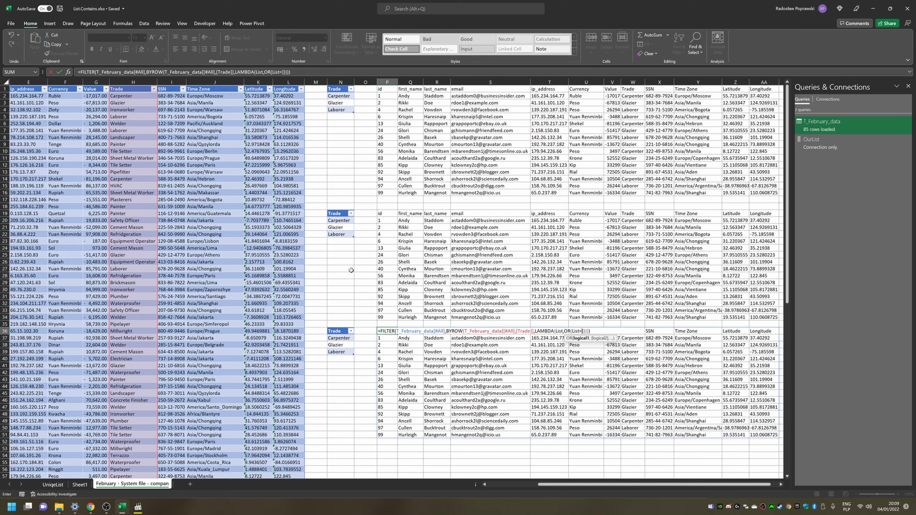
{"action": "left_click", "coordinate": [340, 328]}
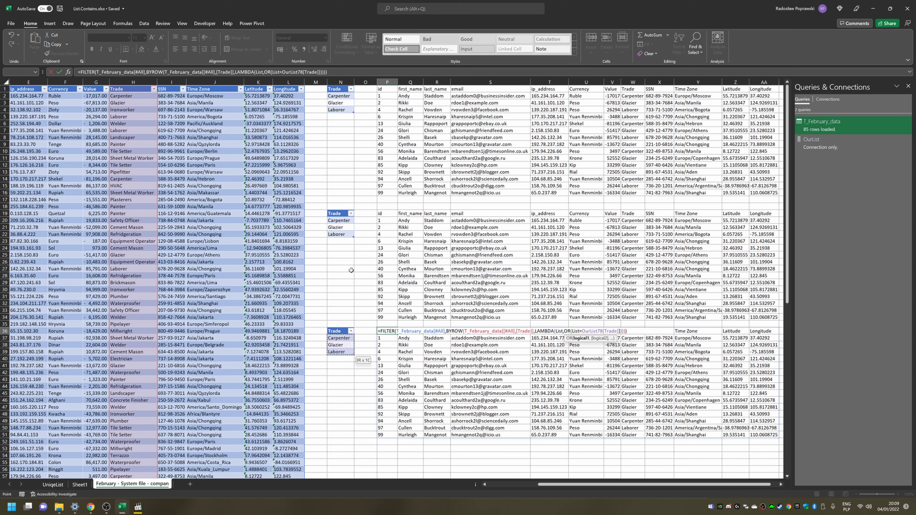
Step: Wrap the OR comparison in NOT to exclude the listed trades, close the bracket and enter the formula
{"action": "key", "text": "F2"}
{"action": "key", "text": "Left"}
{"action": "key", "text": "Left"}
{"action": "key", "text": "Left"}
{"action": "key", "text": "Left"}
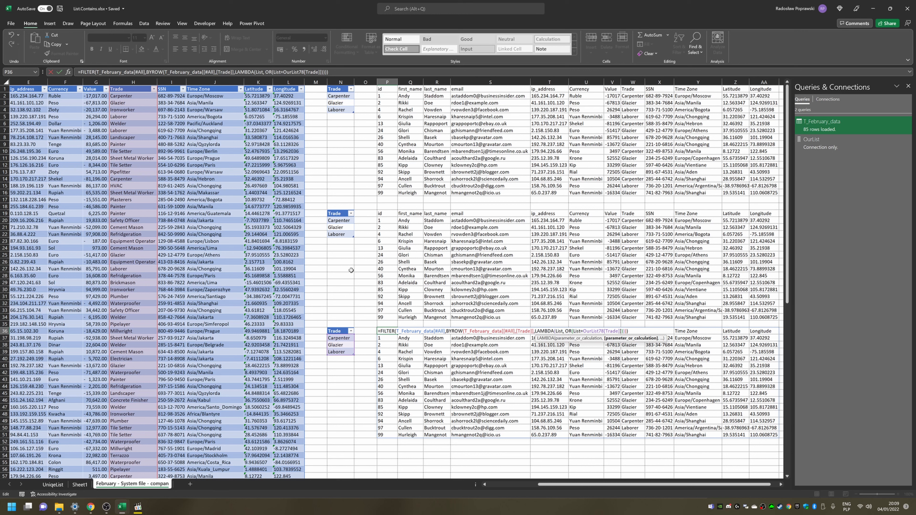
{"action": "key", "text": "Left"}
{"action": "type", "text": "not"}
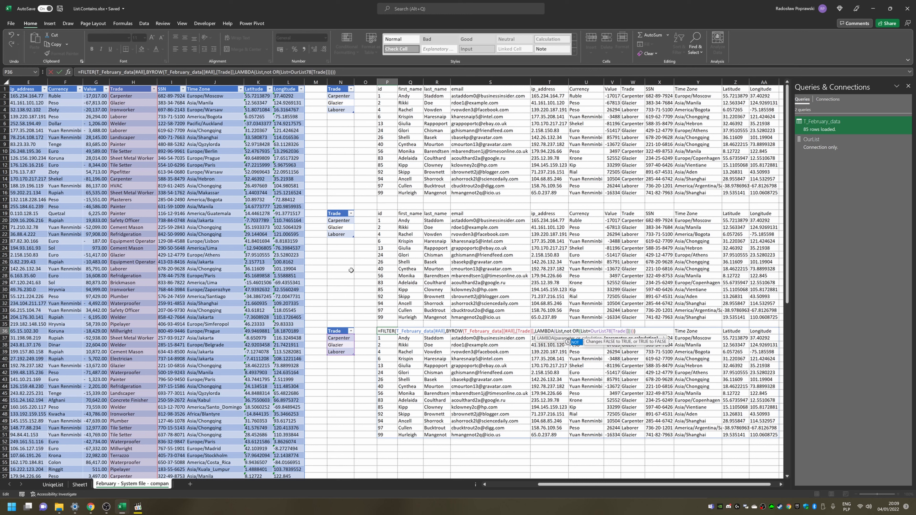
{"action": "key", "text": "Tab"}
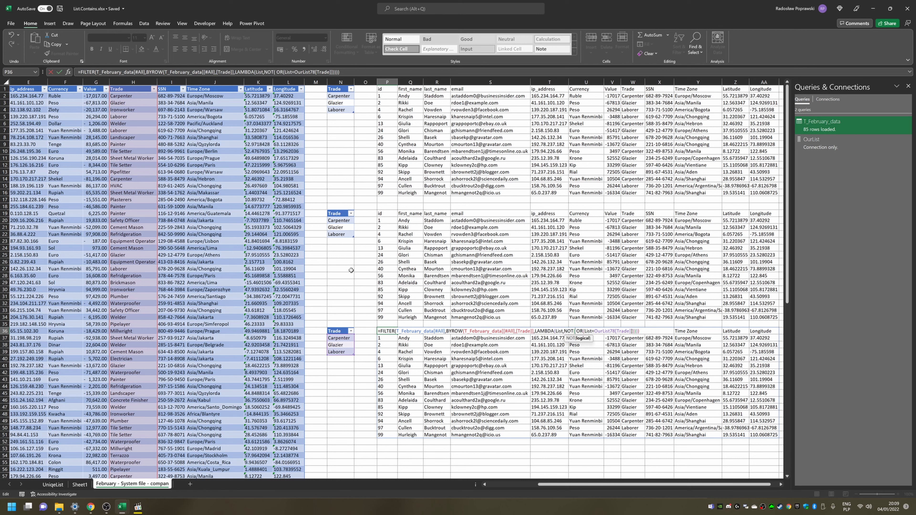
{"action": "key", "text": "Delete"}
{"action": "key", "text": "End"}
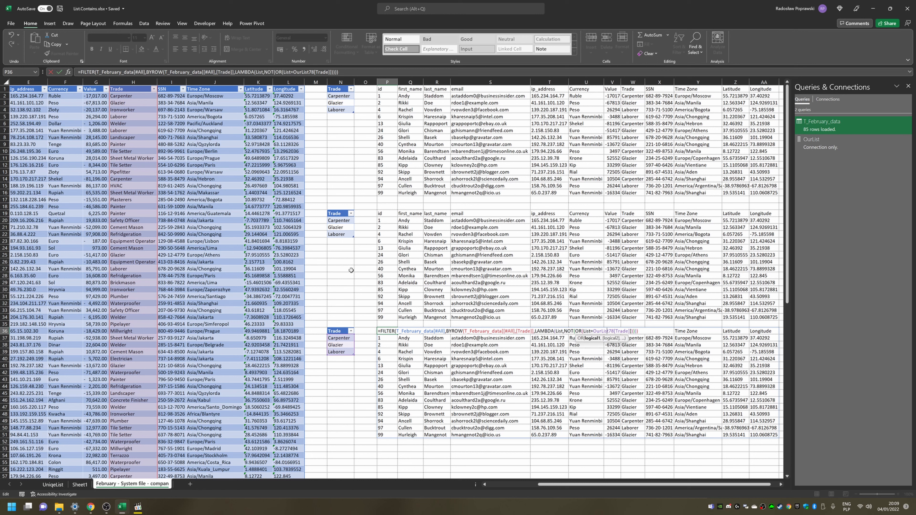
{"action": "type", "text": ")"}
{"action": "key", "text": "ctrl+Return"}
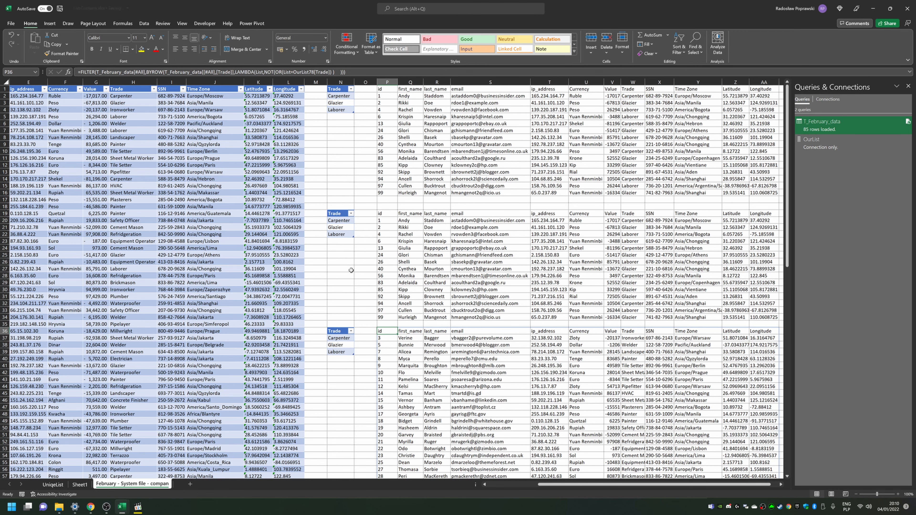
Step: Select and inspect the source table columns and the Trade criteria tables
{"action": "key", "text": "Left"}
{"action": "key", "text": "ctrl+Left"}
{"action": "key", "text": "ctrl+Left"}
{"action": "key", "text": "ctrl+Up"}
{"action": "key", "text": "ctrl+shift+Left"}
{"action": "key", "text": "ctrl+shift+Down"}
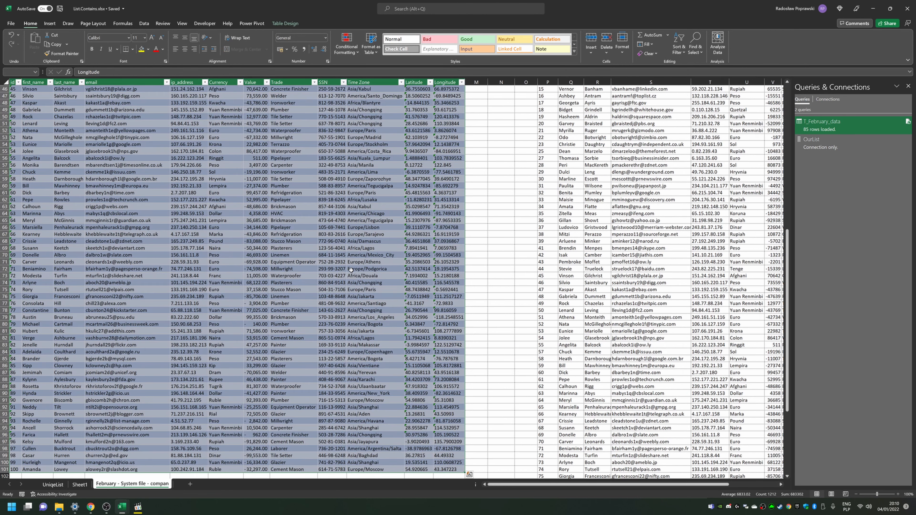
{"action": "key", "text": "ctrl+Right"}
{"action": "key", "text": "ctrl+shift+Down"}
{"action": "key", "text": "Down"}
{"action": "key", "text": "Down"}
{"action": "key", "text": "Down"}
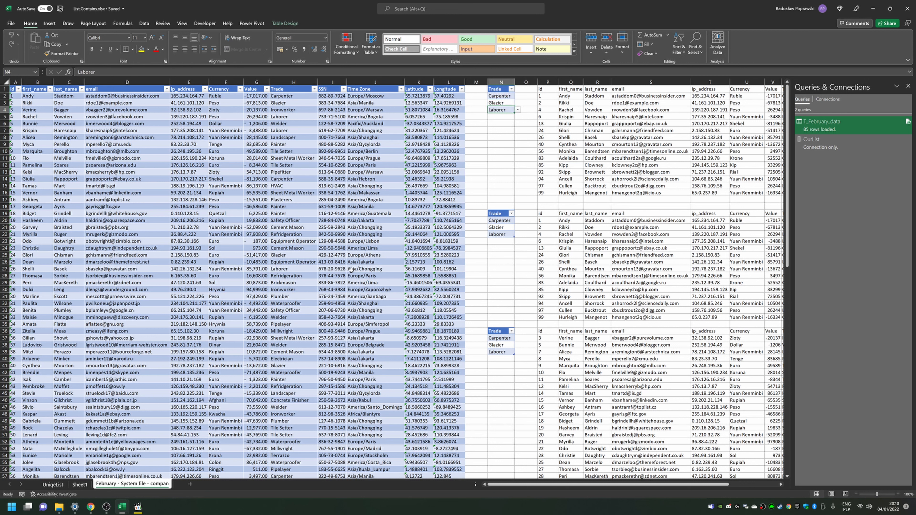
{"action": "key", "text": "ctrl+Down"}
{"action": "key", "text": "super+space"}
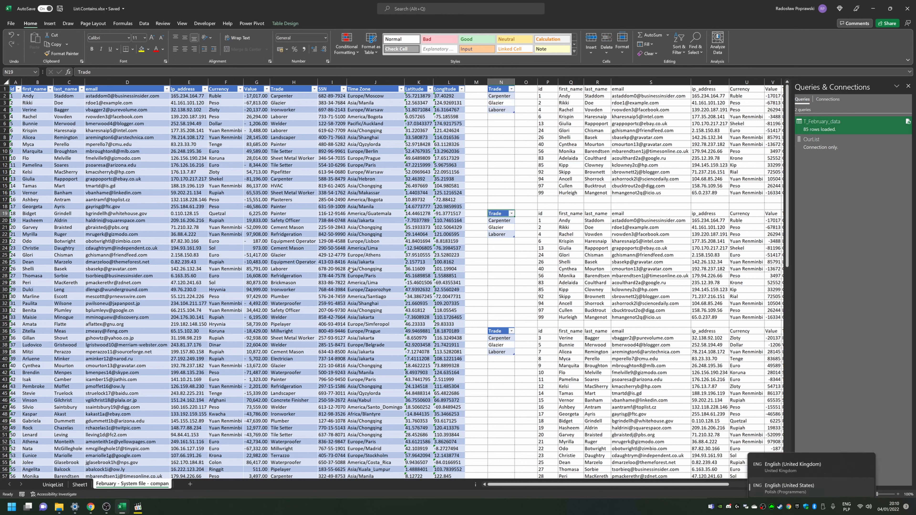
{"action": "key", "text": "ctrl+shift+Down"}
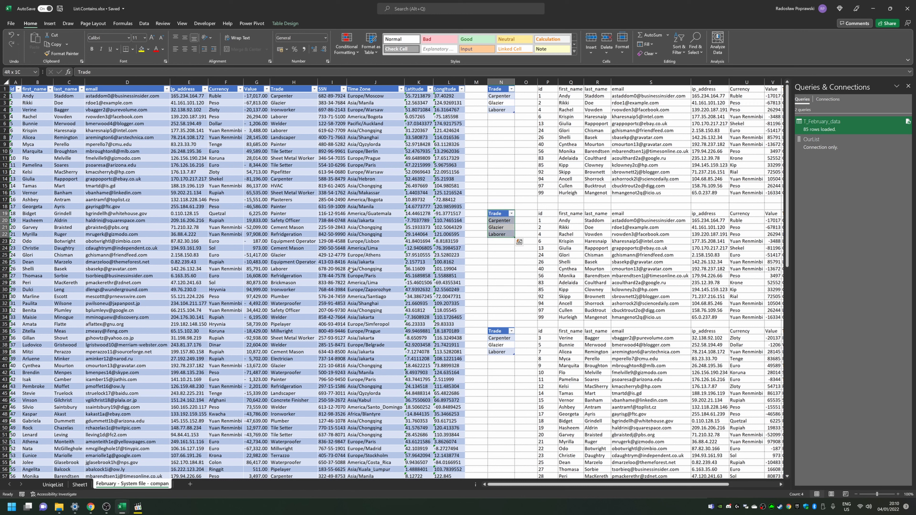
{"action": "key", "text": "Down"}
{"action": "key", "text": "Down"}
{"action": "key", "text": "Down"}
{"action": "key", "text": "ctrl+Down"}
{"action": "key", "text": "ctrl+shift+Down"}
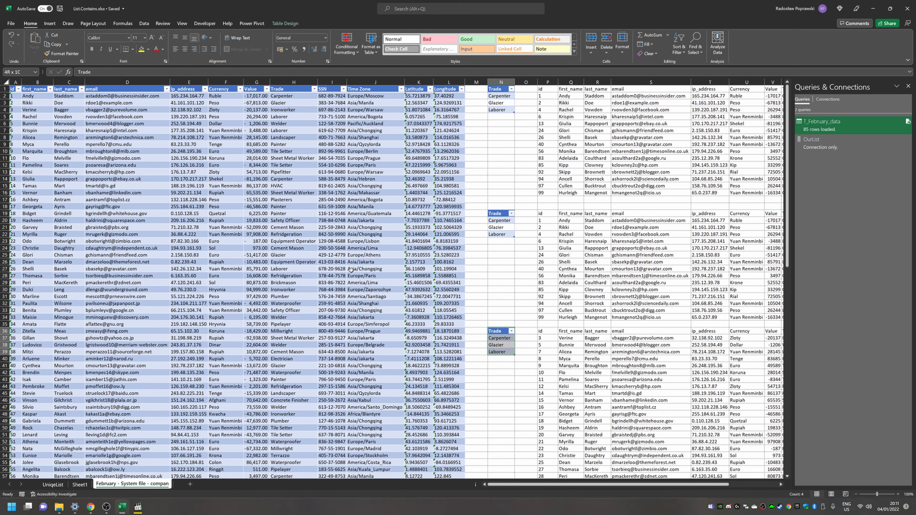